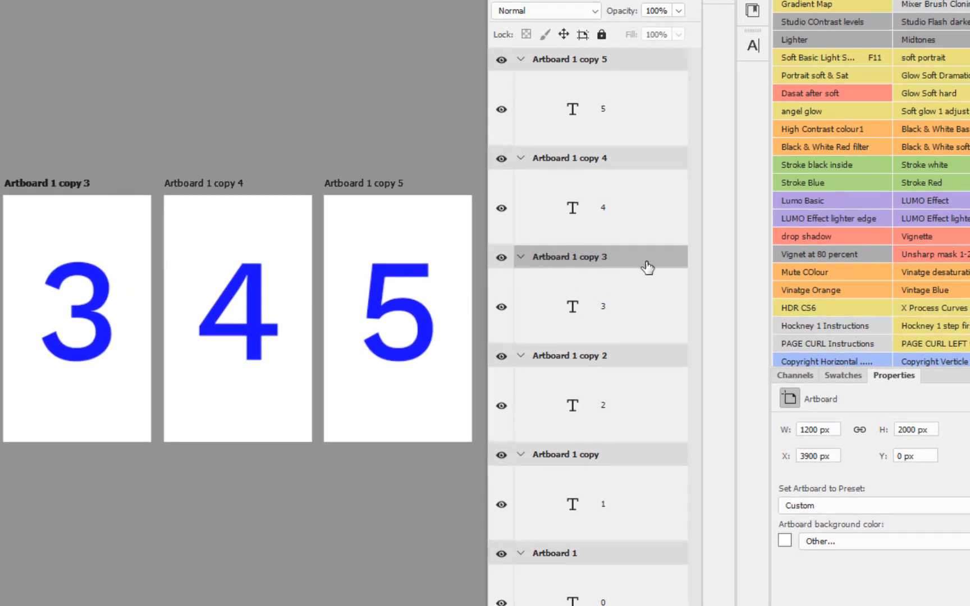
Move Artboard 1 copy 3 to the top of the layer stack and delete every artboard except Artboard 1
drag(634, 262, 616, 50)
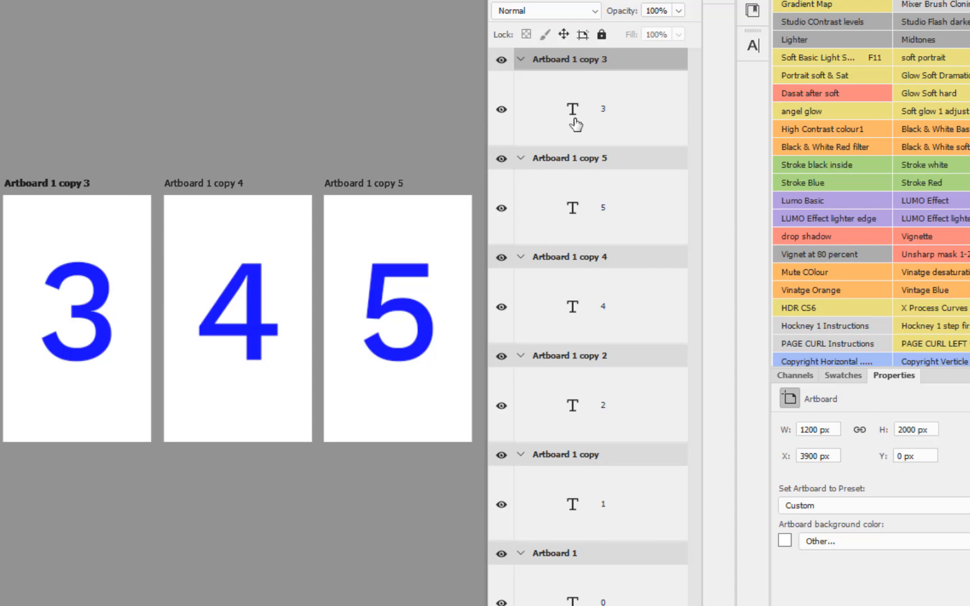
shift+click(632, 464)
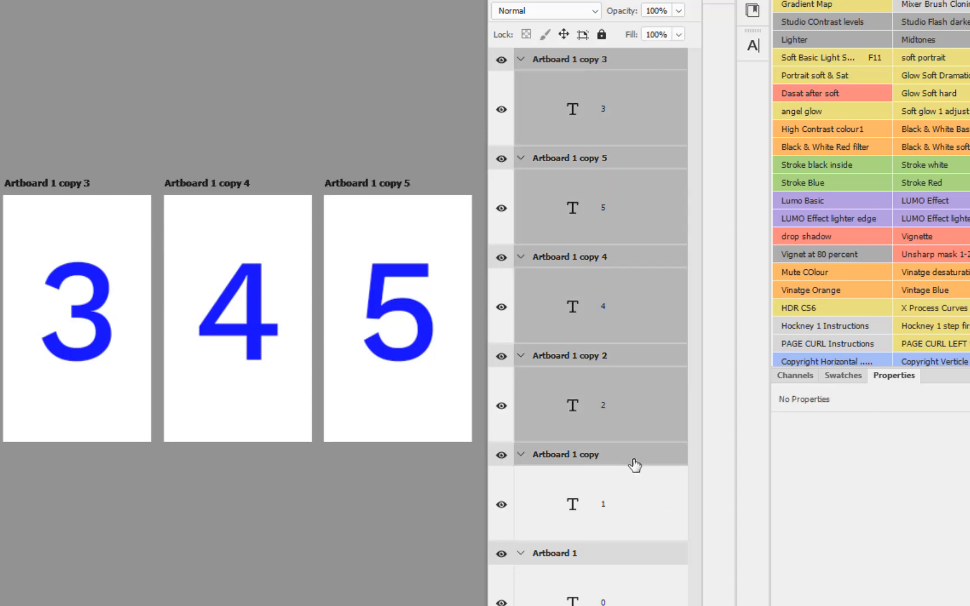
key(Delete)
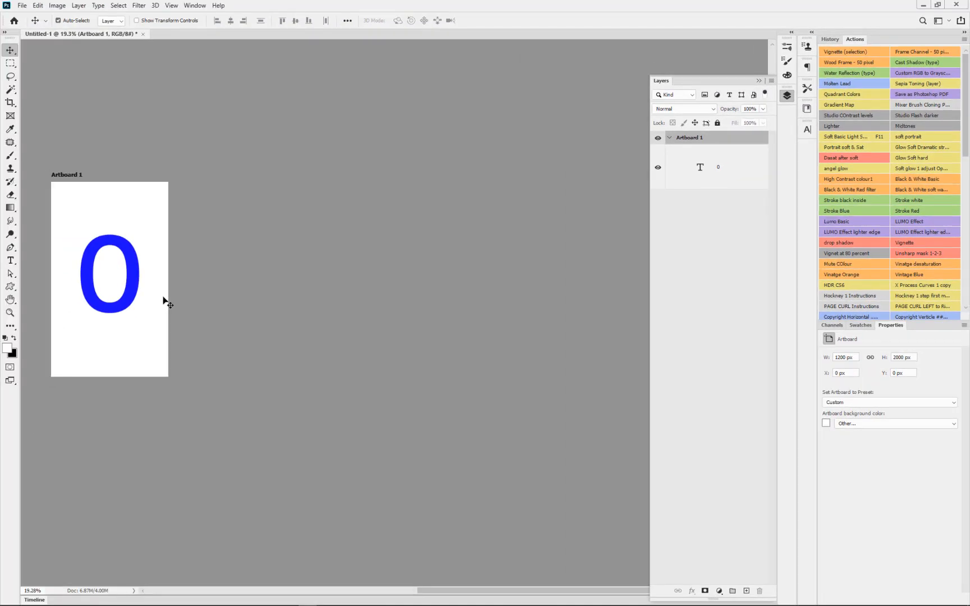
Change the number on Artboard 1 to 1
click(137, 290)
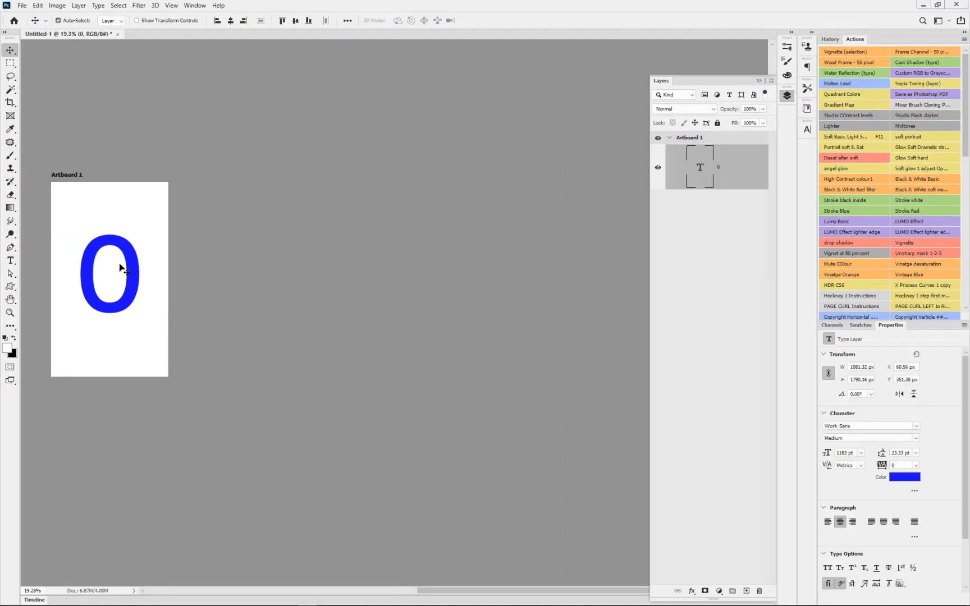
double_click(702, 167)
text(1)
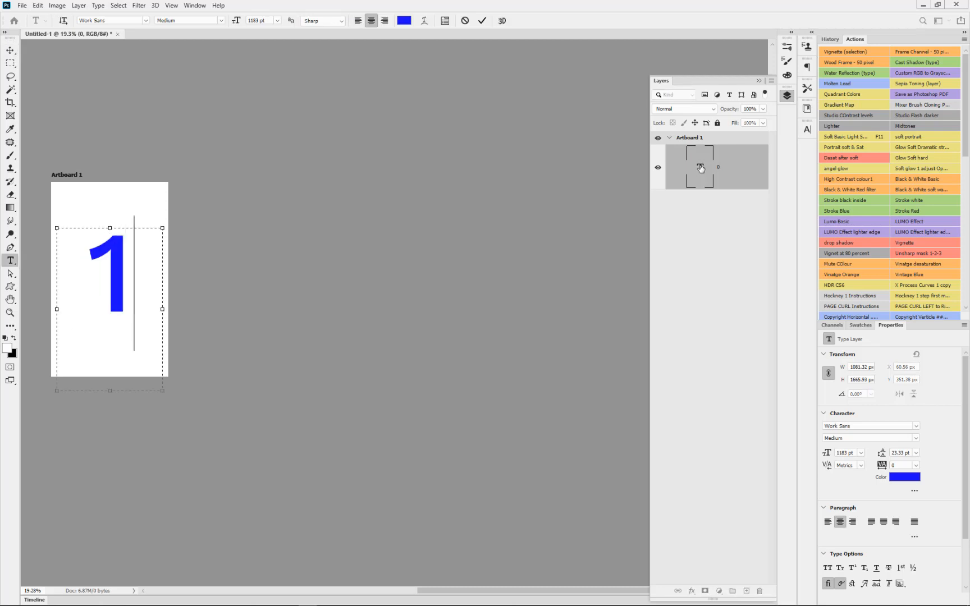
click(734, 140)
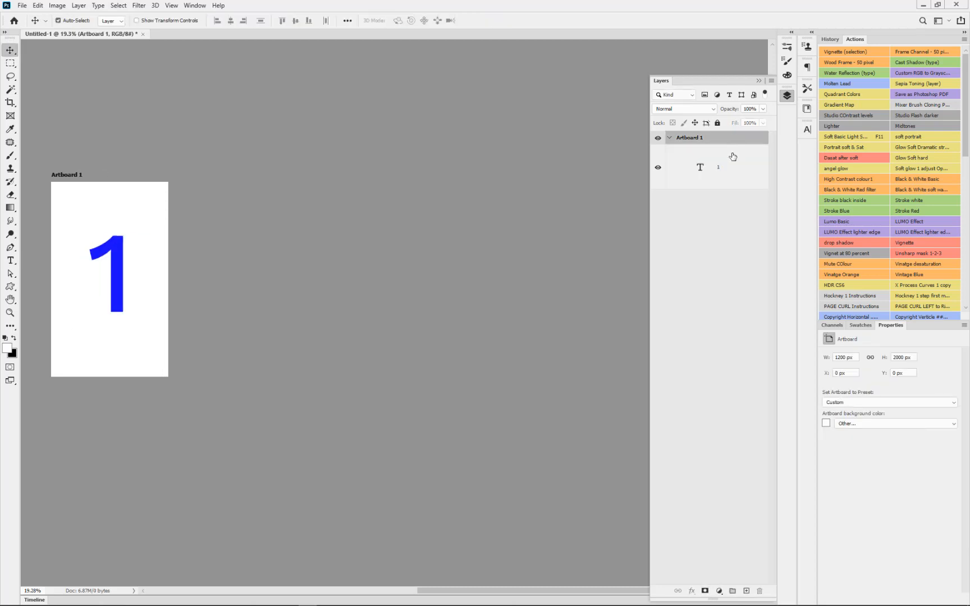
Duplicate Artboard 1 and change the number on the copy to 2
click(731, 155)
click(725, 139)
key(ctrl+j)
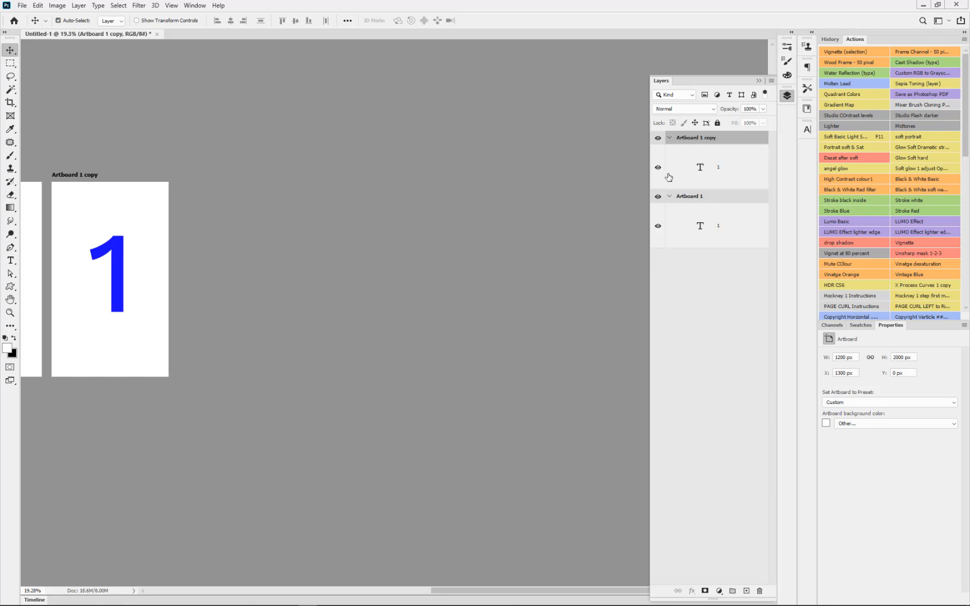
double_click(700, 169)
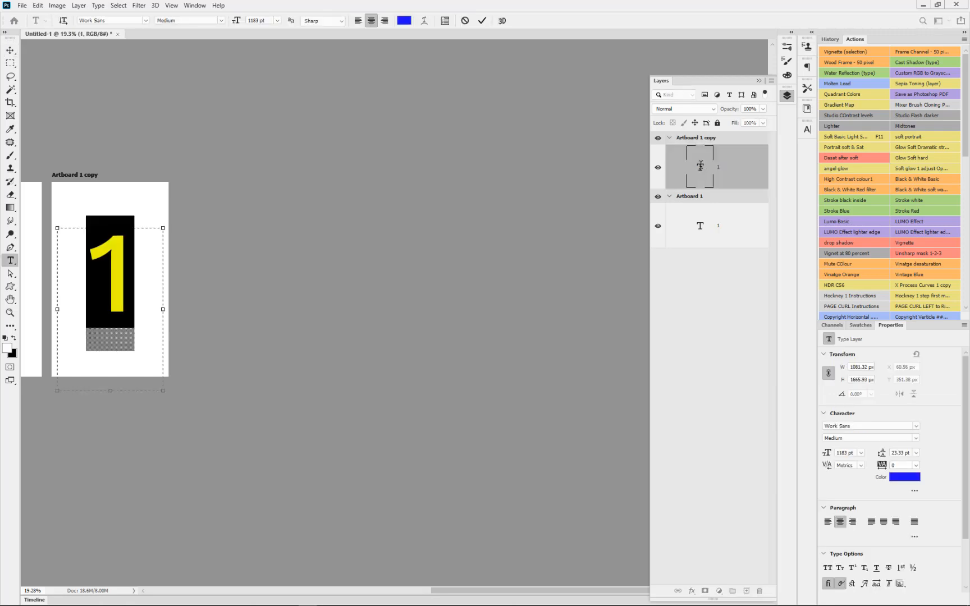
text(2)
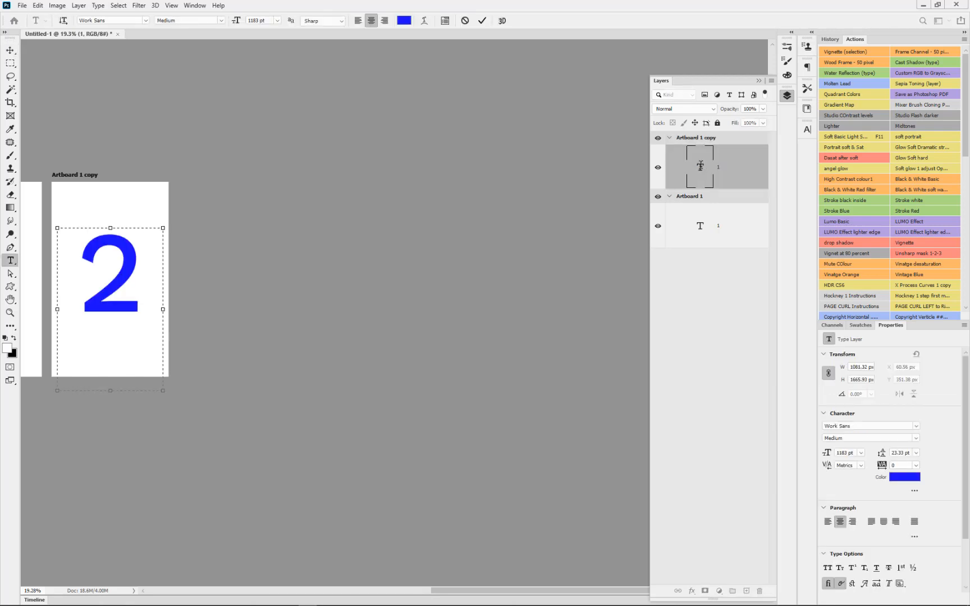
click(735, 141)
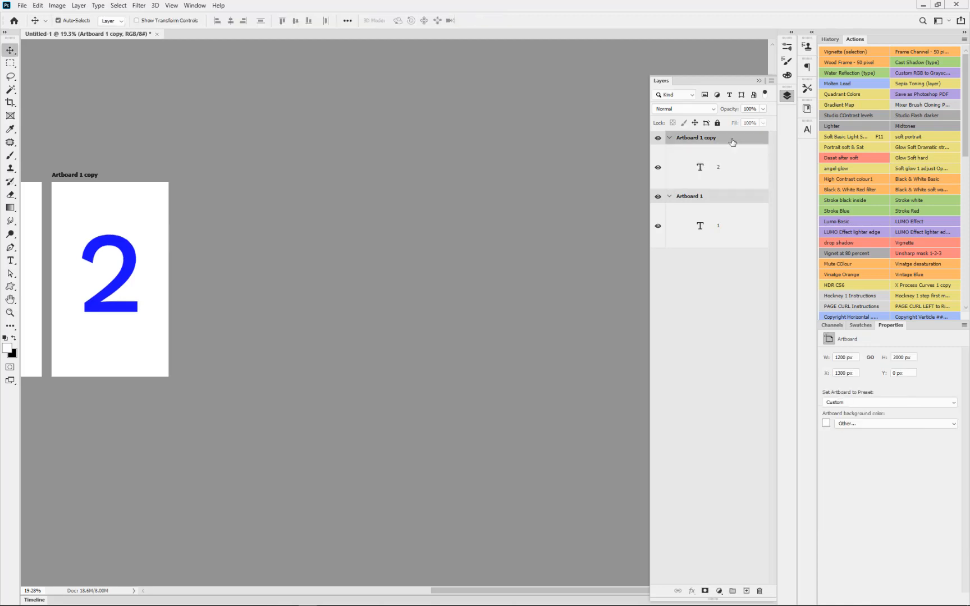
Duplicate the artboard containing the number 2 three times
key(ctrl+j)
key(ctrl+j)
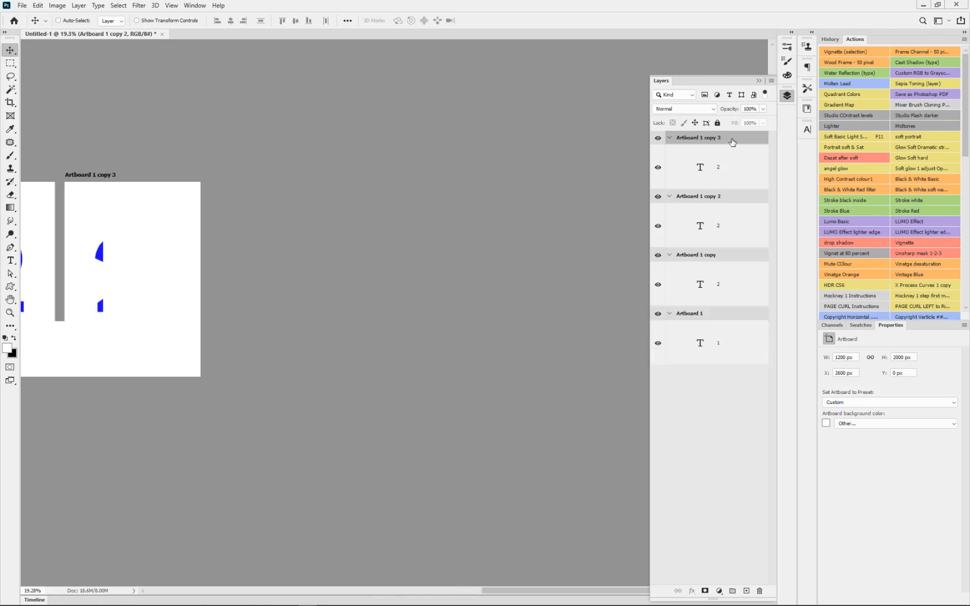
key(ctrl+j)
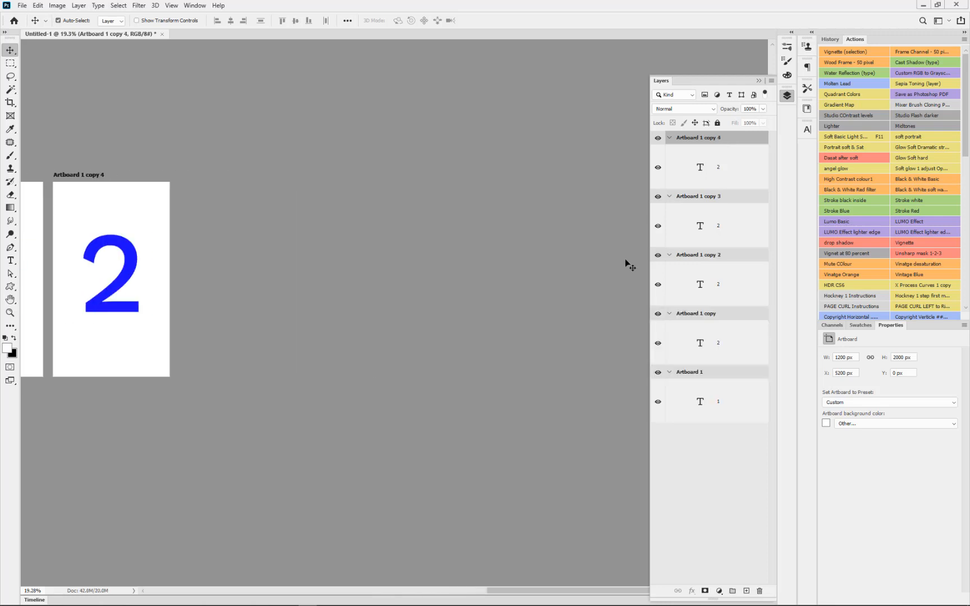
Change the numbers on Artboard 1 copy 2, copy 3 and copy 4 to 3, 4 and 5 respectively
drag(567, 591, 426, 582)
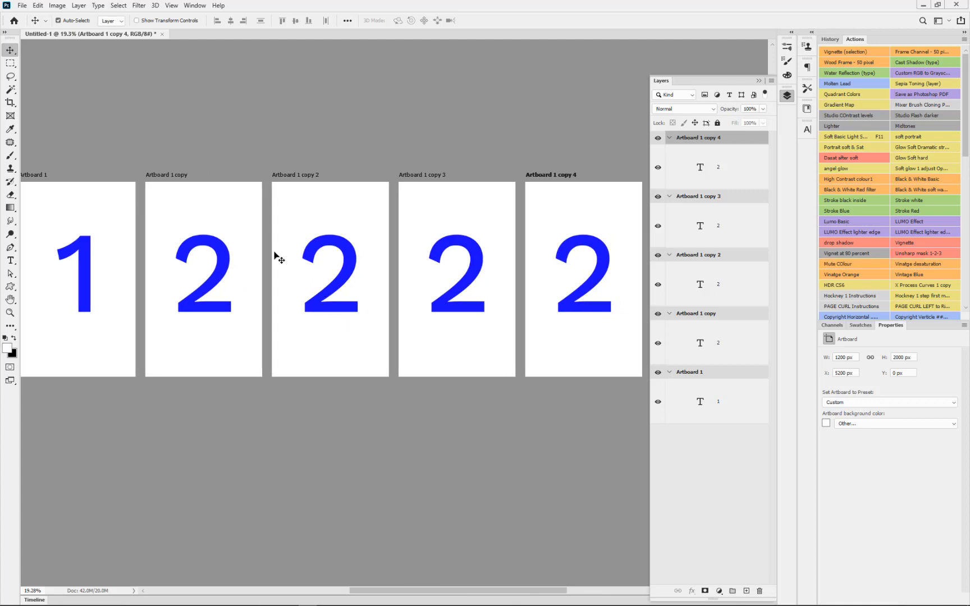
double_click(347, 255)
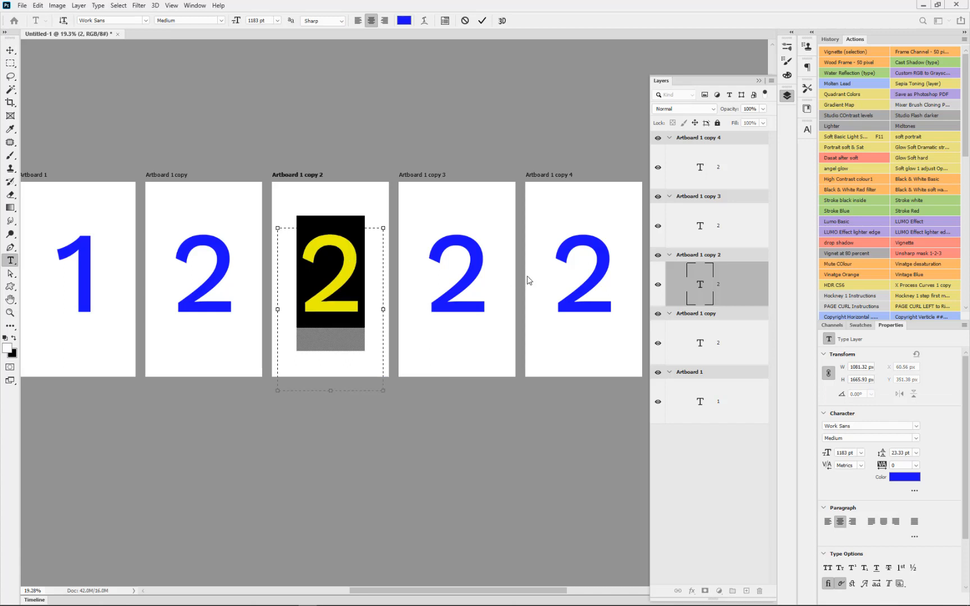
text(3)
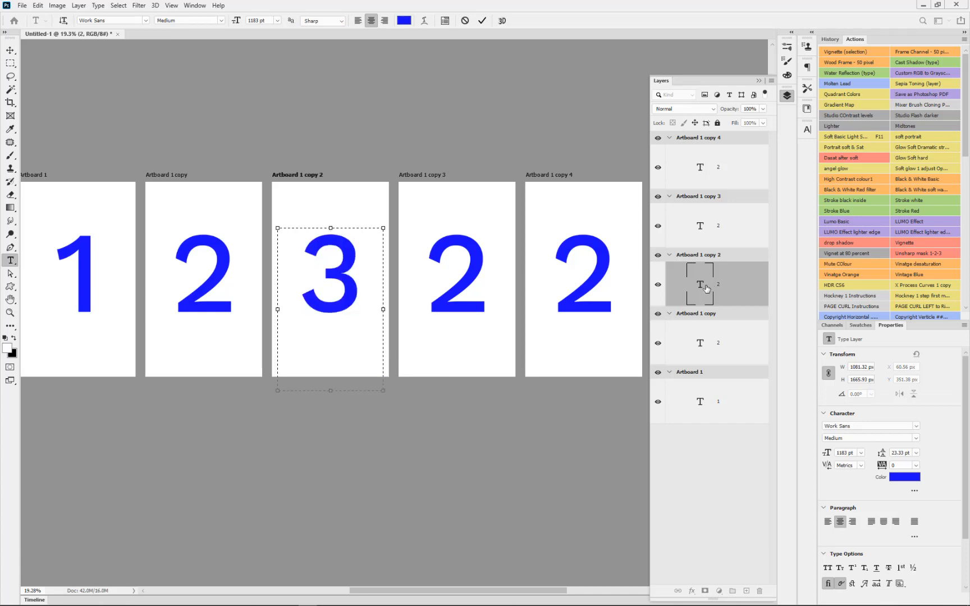
click(477, 265)
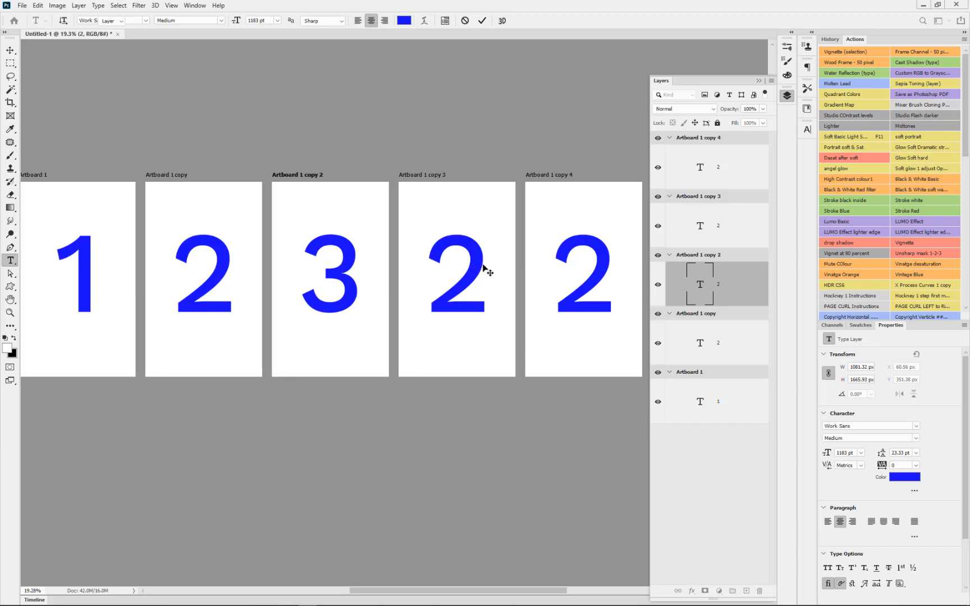
click(479, 265)
double_click(480, 269)
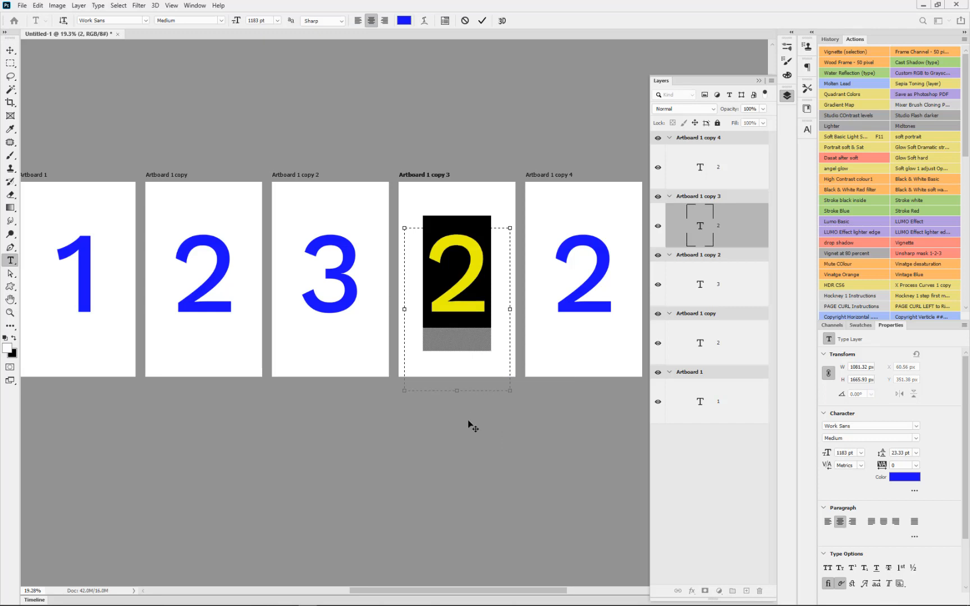
text(4)
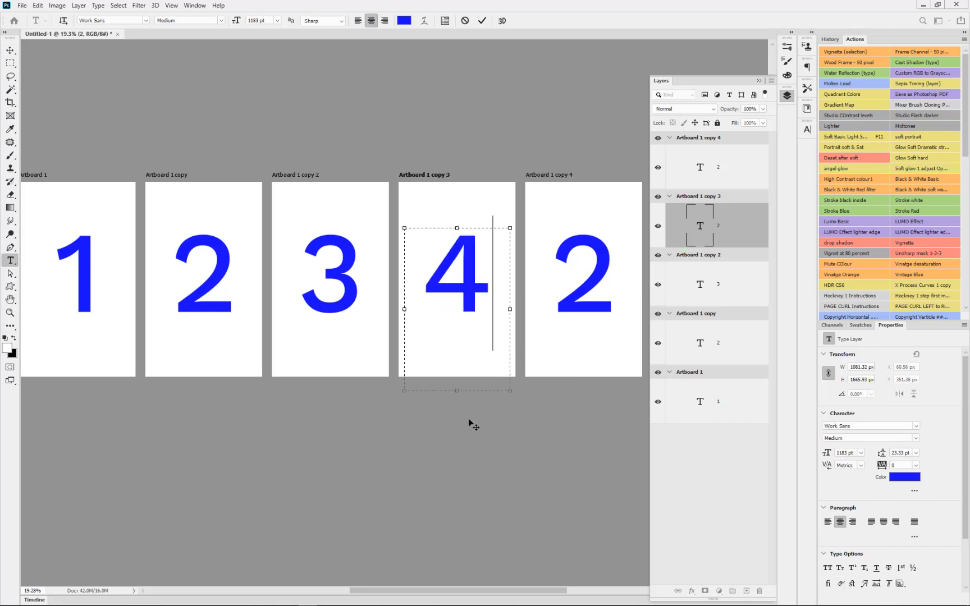
click(606, 268)
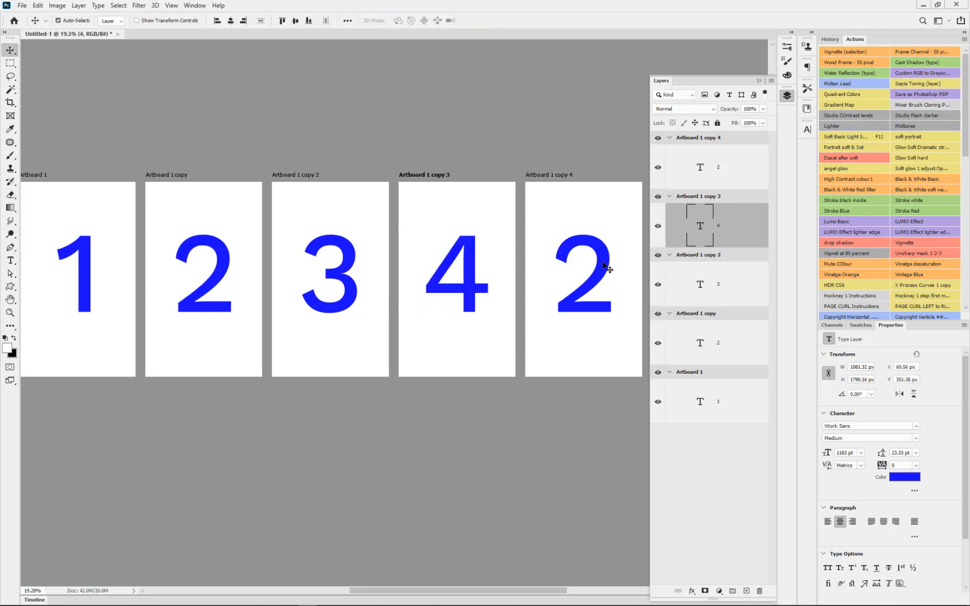
double_click(607, 269)
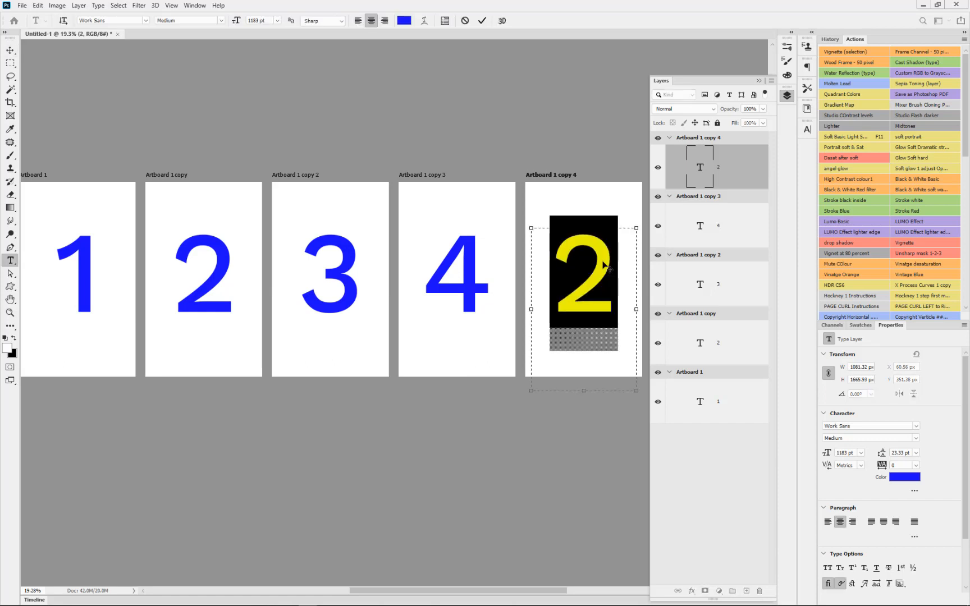
text(5)
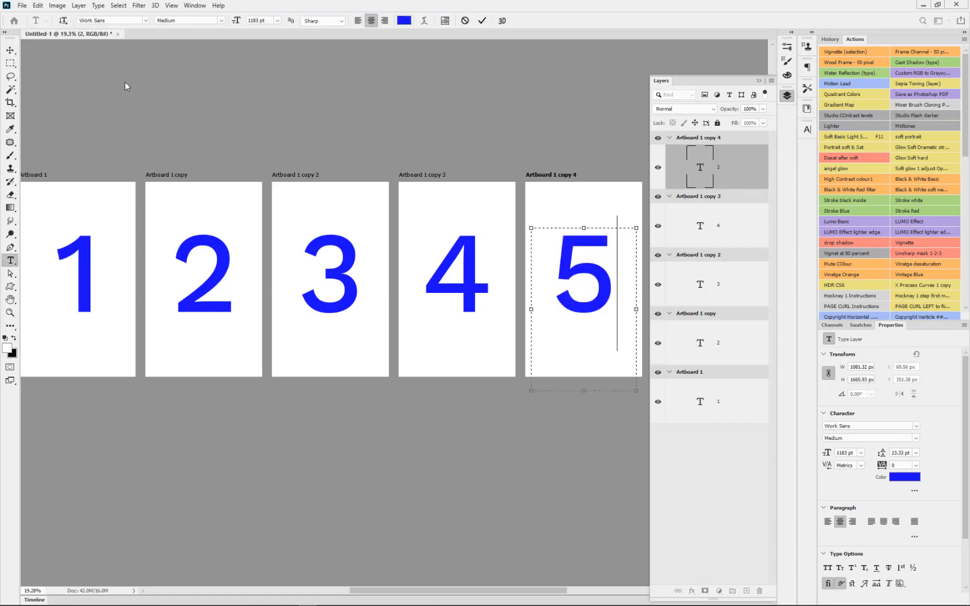
click(10, 50)
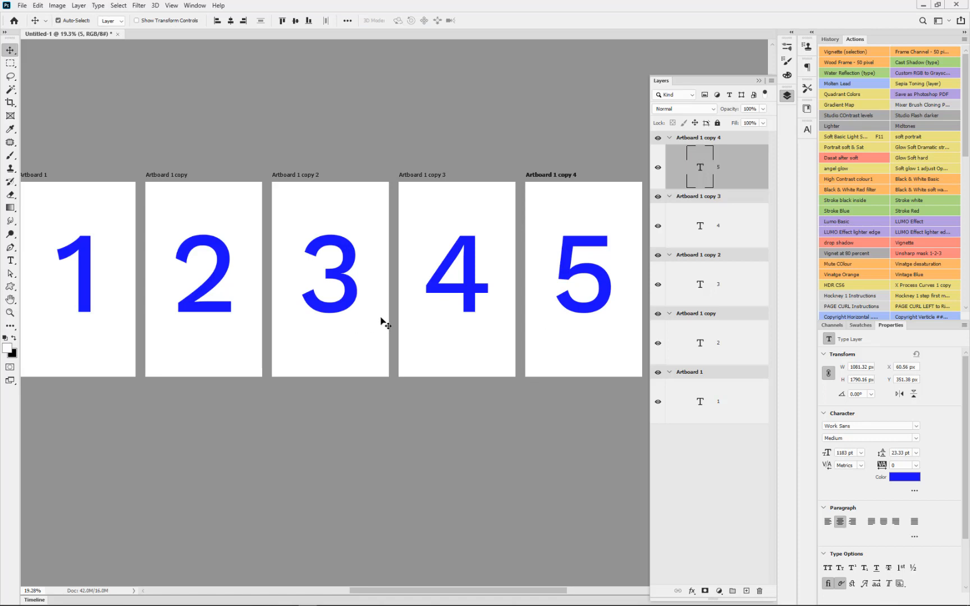
Select all five artboards, from Artboard 1 copy 4 down to Artboard 1
scroll(381, 318, down, 1)
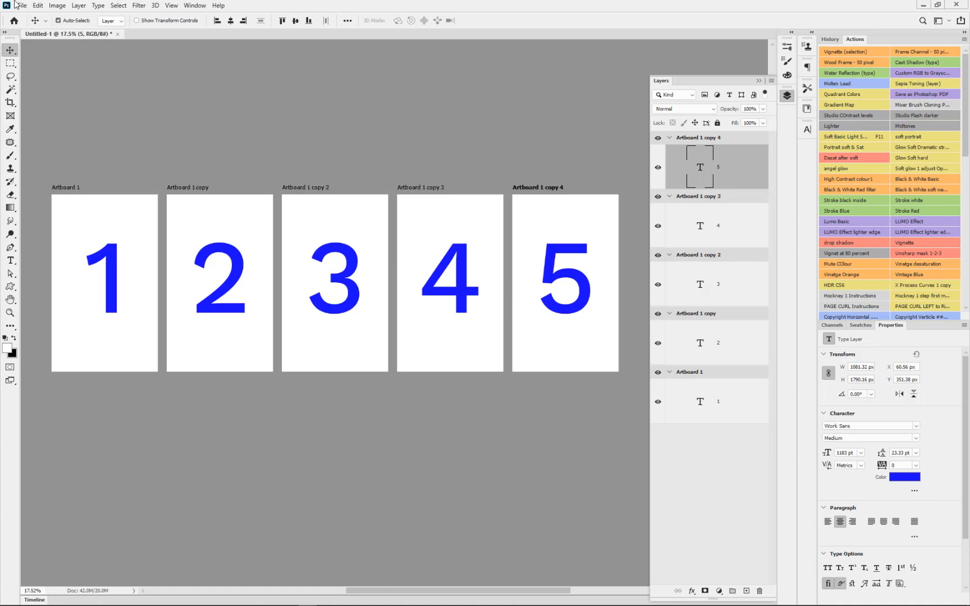
click(746, 137)
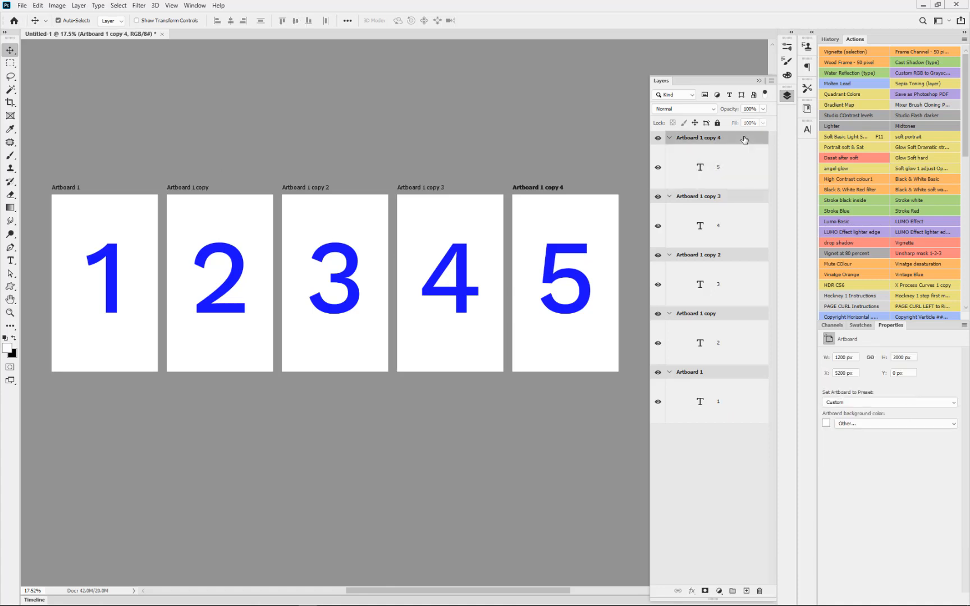
shift+click(723, 378)
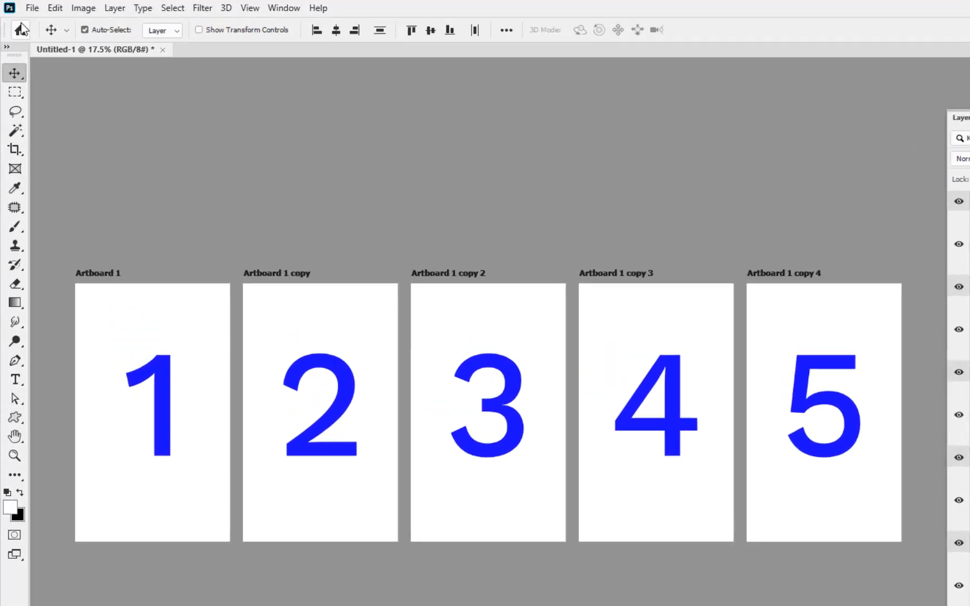
Start an Artboards to PDF export and set its file name prefix to "123 artboards"
click(20, 6)
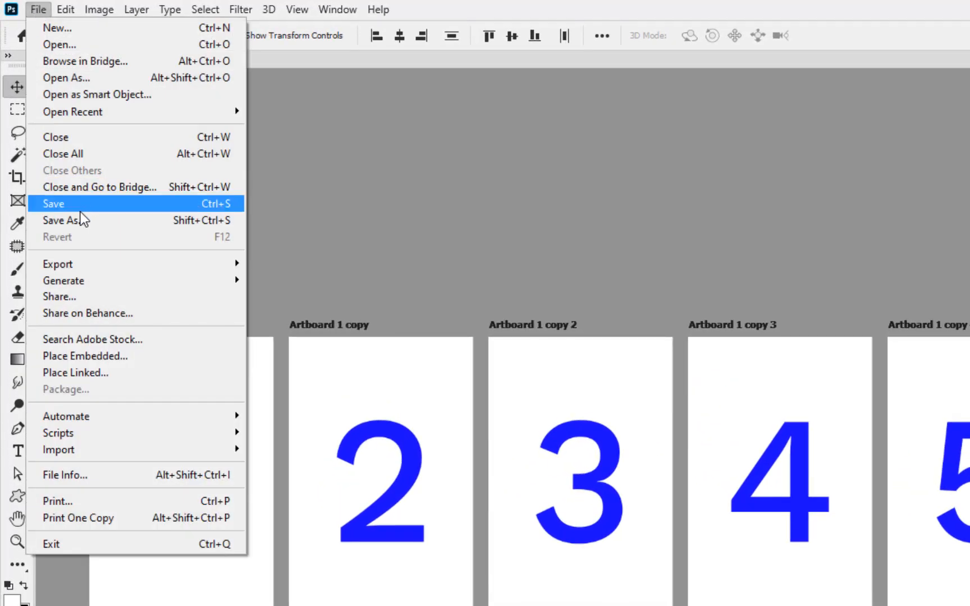
mouse_move(84, 265)
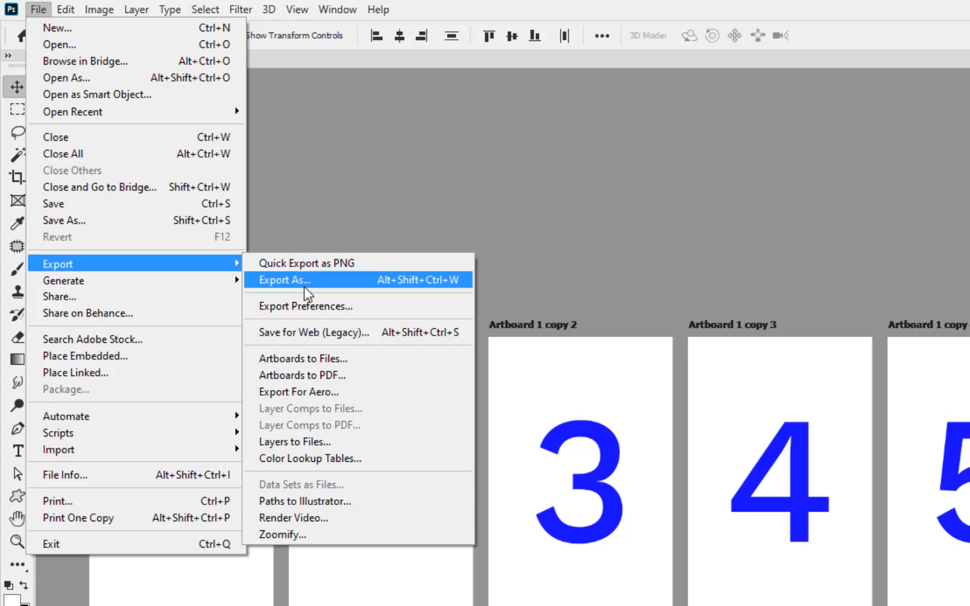
click(318, 375)
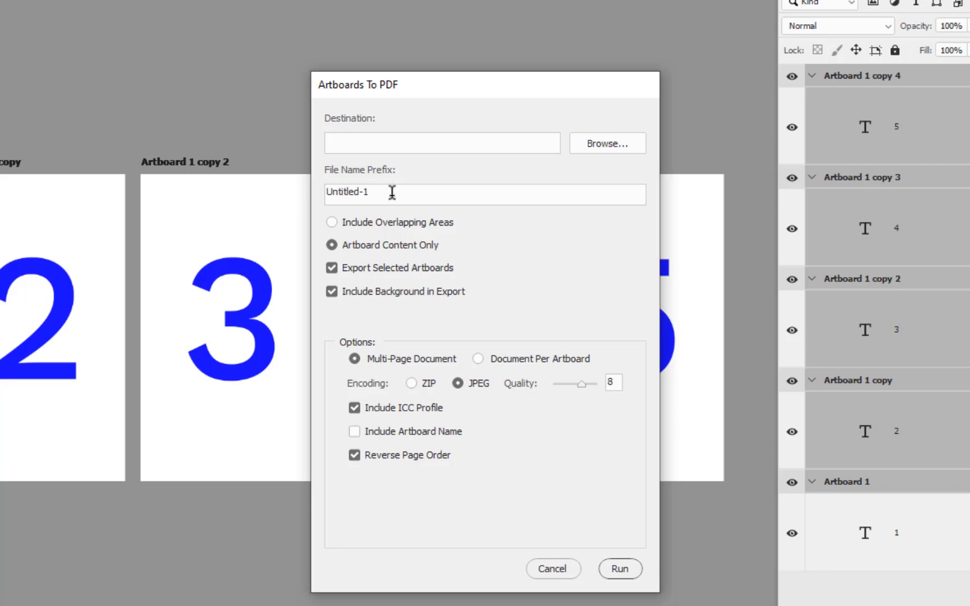
drag(392, 192, 227, 194)
text(A1)
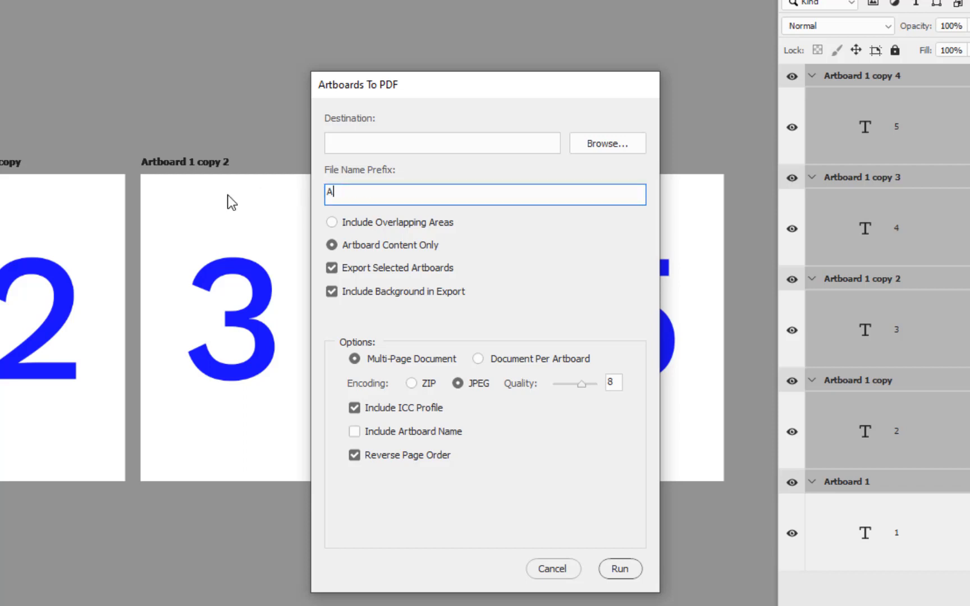
key(BackSpace)
key(BackSpace)
text(123 artbaords)
key(BackSpace)
key(BackSpace)
key(BackSpace)
key(BackSpace)
key(BackSpace)
text(oards)
drag(403, 189, 243, 184)
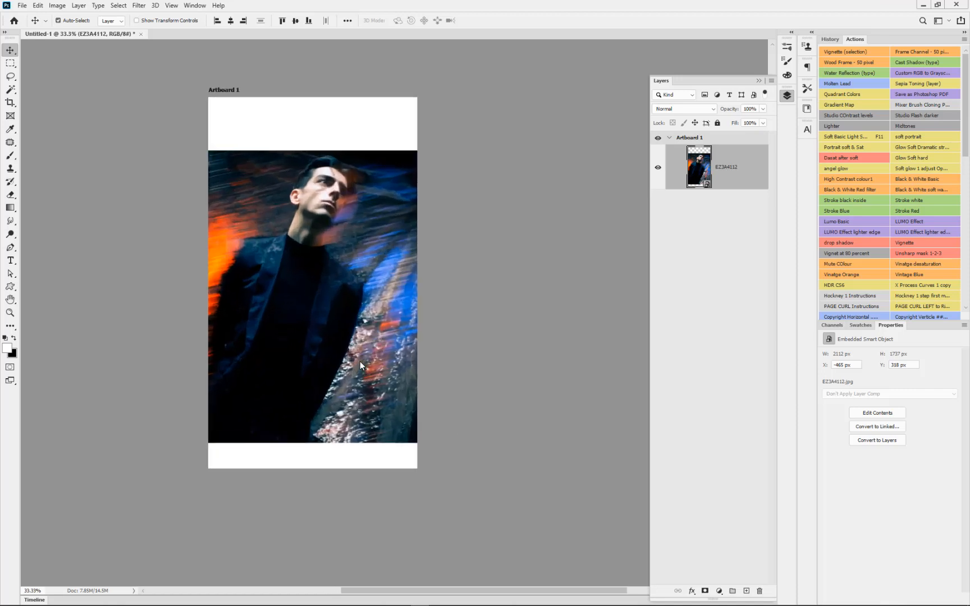
Move the EZ3A4112 photo sideways out of Artboard 1 and back over the artboard
drag(368, 266, 487, 266)
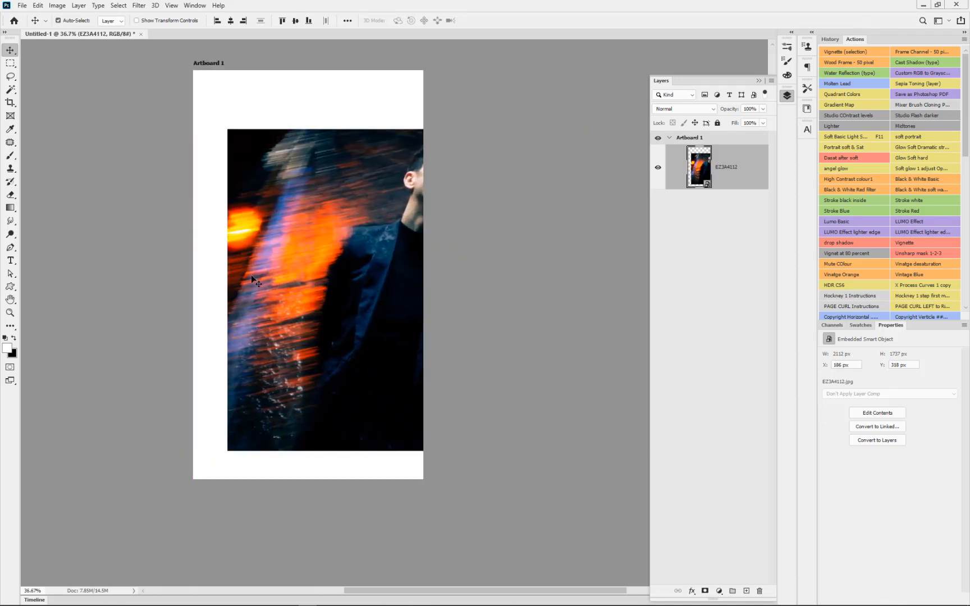
drag(257, 284, 467, 277)
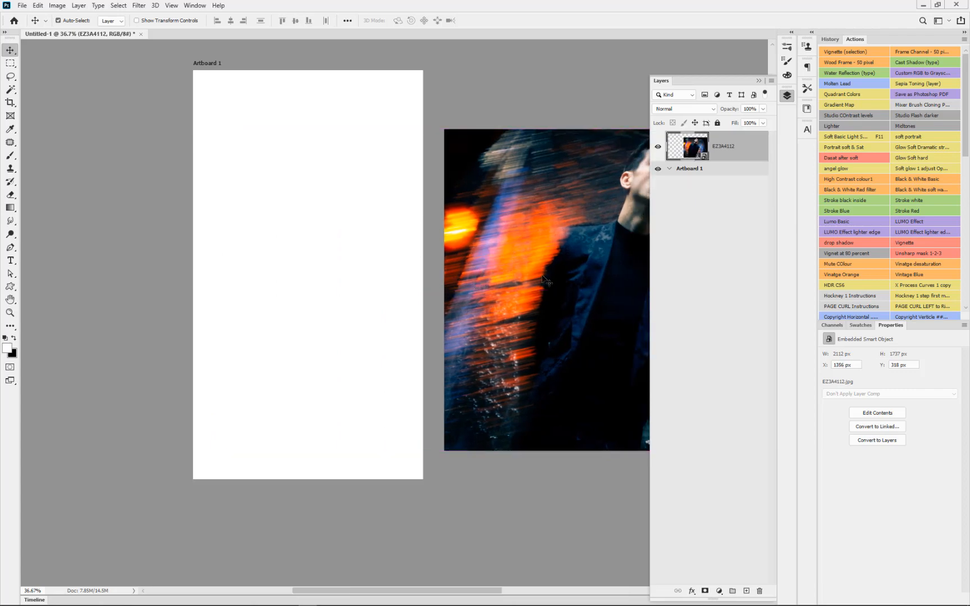
drag(590, 279, 266, 279)
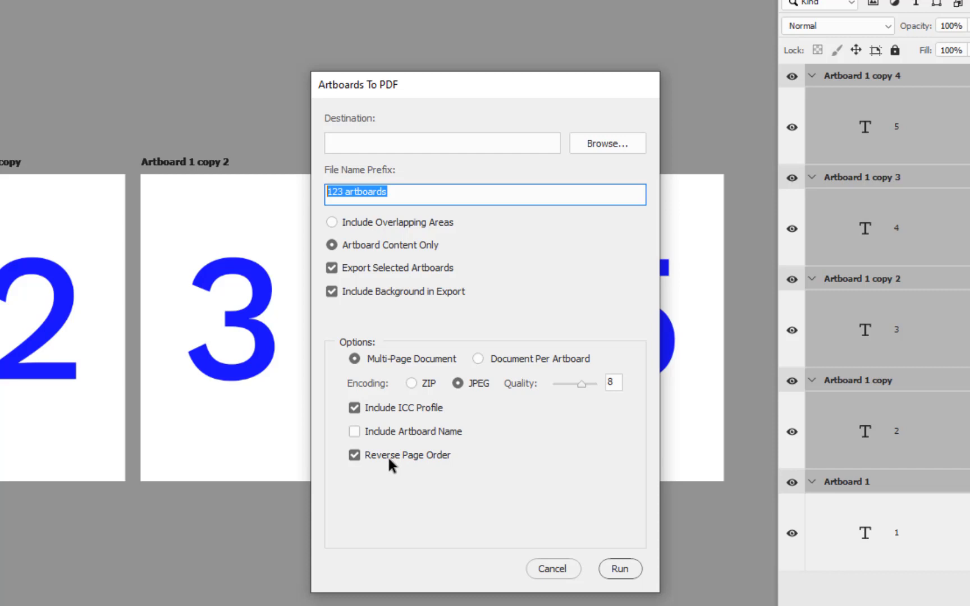
Move the Artboards to PDF dialog aside and cancel the export
drag(495, 78, 301, 80)
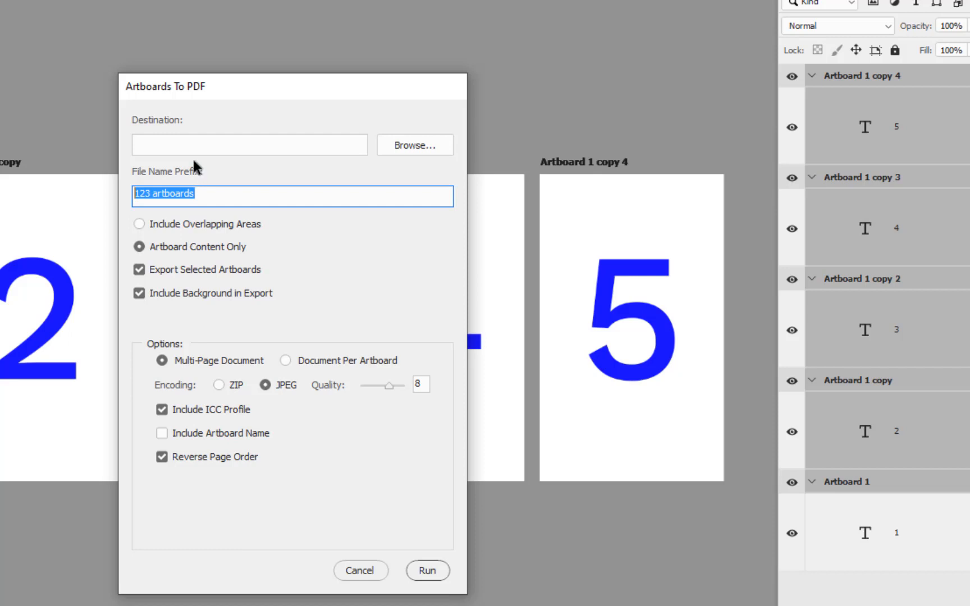
click(344, 567)
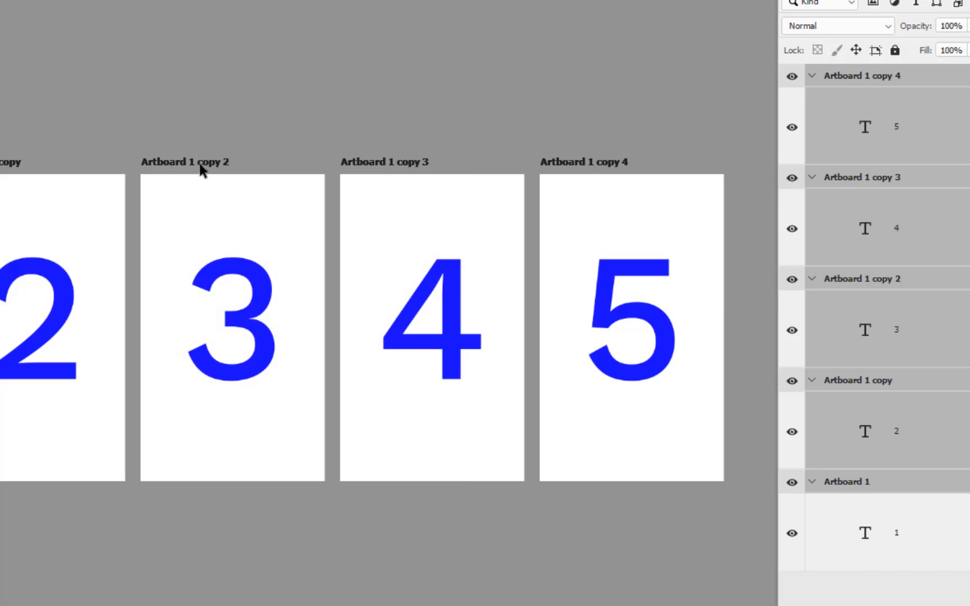
Reorder the artboards on the canvas so Artboard 1 copy 4 sits third in the row, followed by Artboard 1 copy 2 and Artboard 1 copy 3
drag(199, 163, 241, 163)
drag(501, 114, 912, 253)
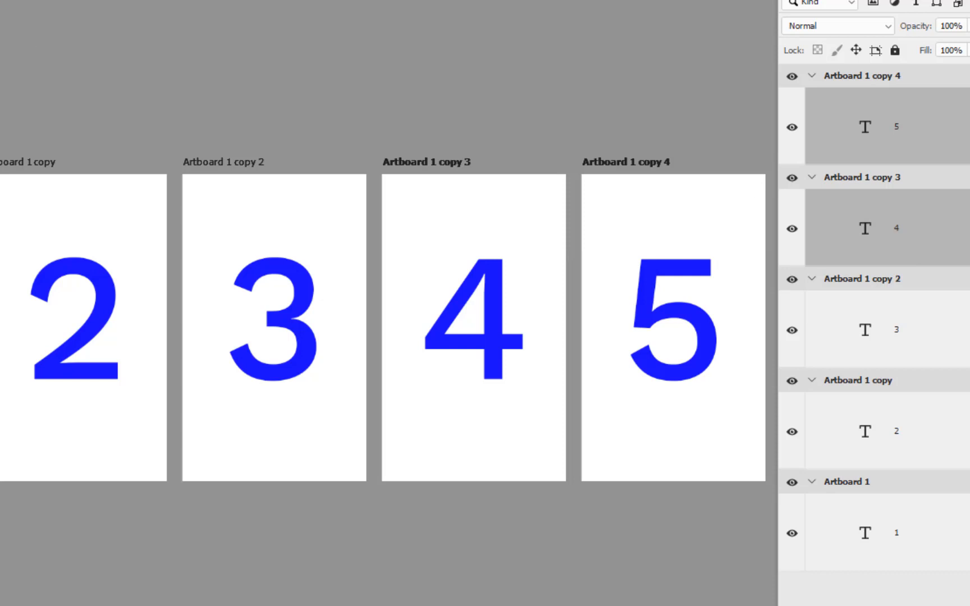
click(233, 164)
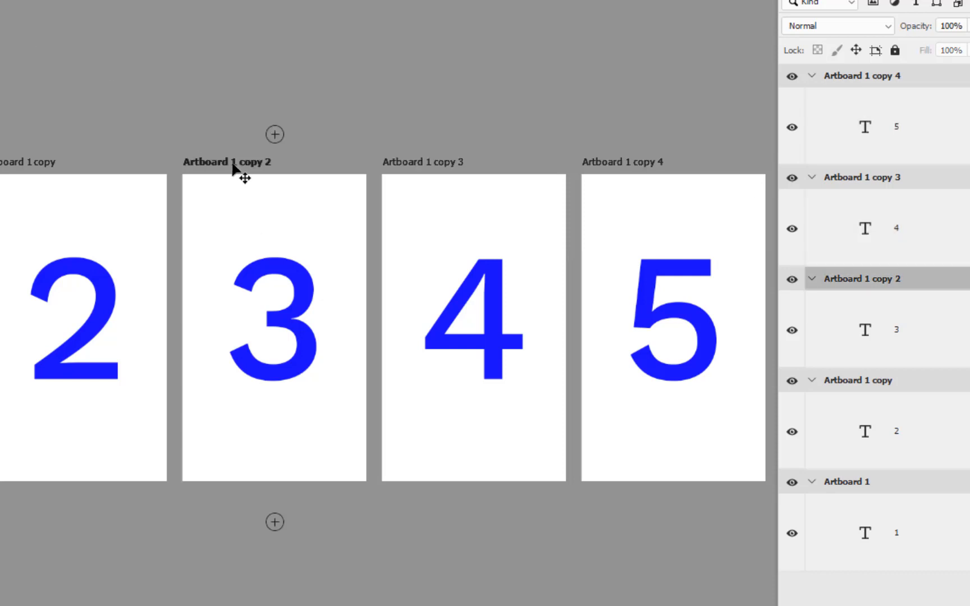
drag(233, 164, 490, 168)
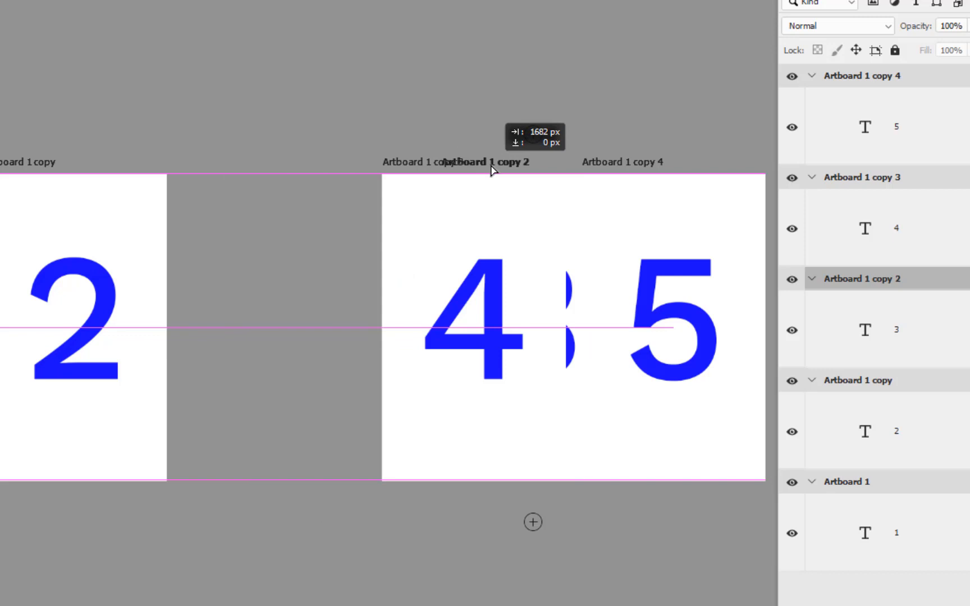
drag(490, 168, 490, 168)
drag(624, 163, 223, 163)
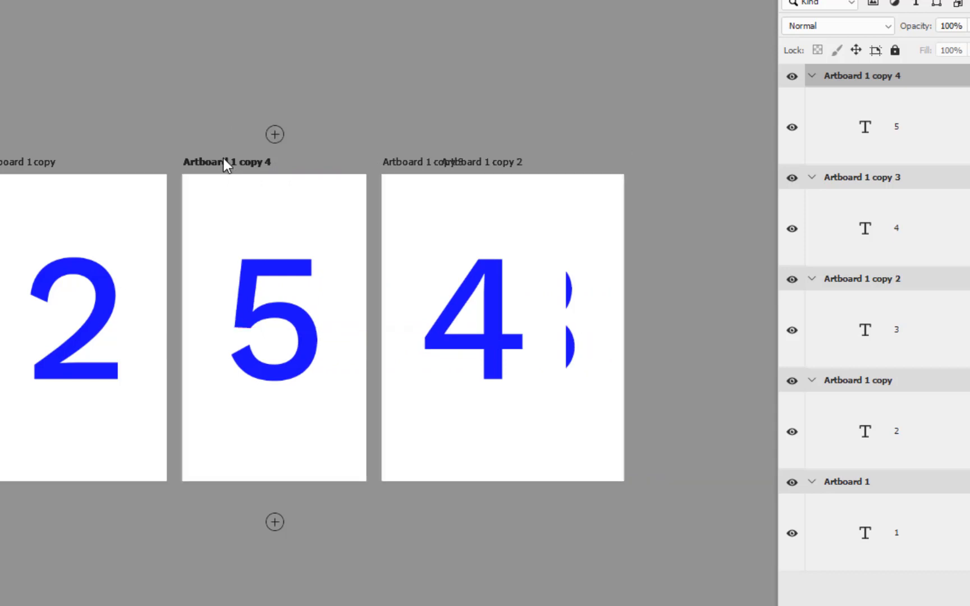
click(413, 163)
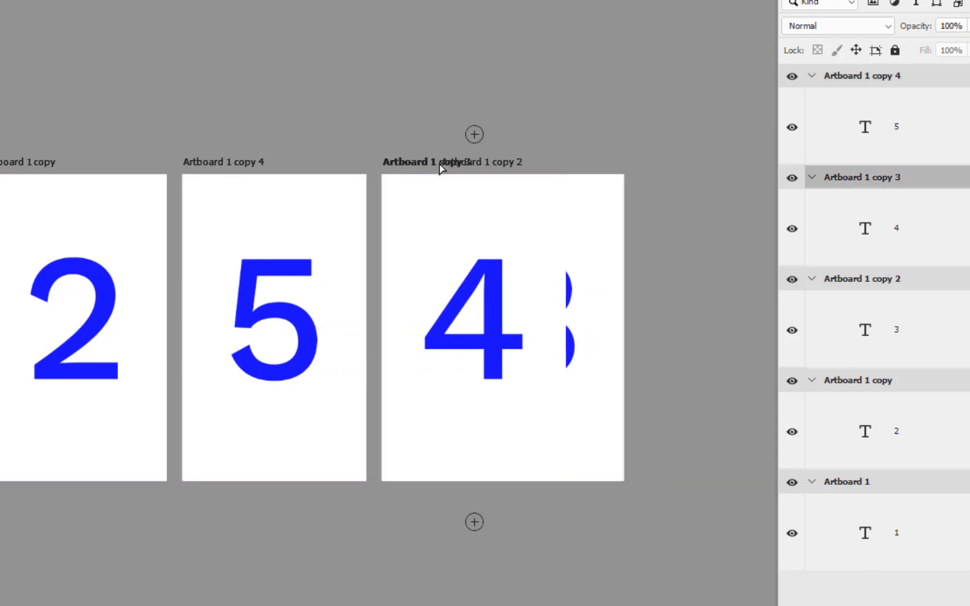
drag(440, 163, 671, 168)
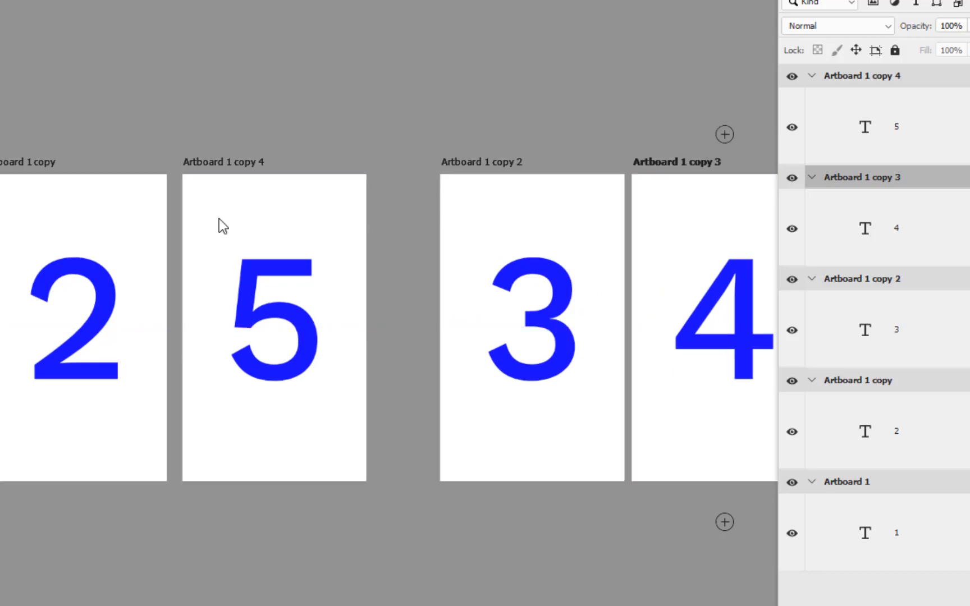
Select all five artboards and distribute them horizontally so the gaps between them are even
click(926, 78)
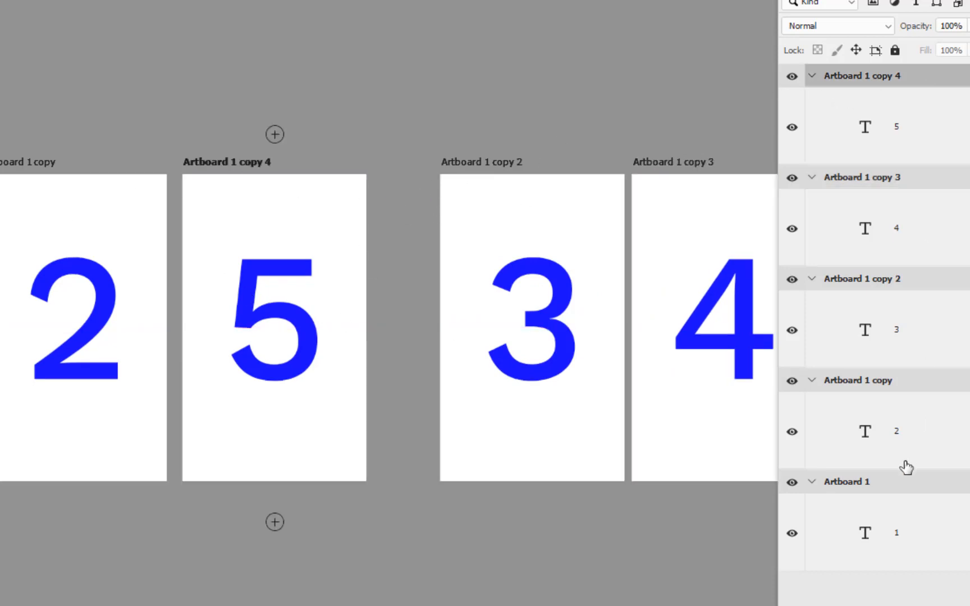
shift+click(909, 483)
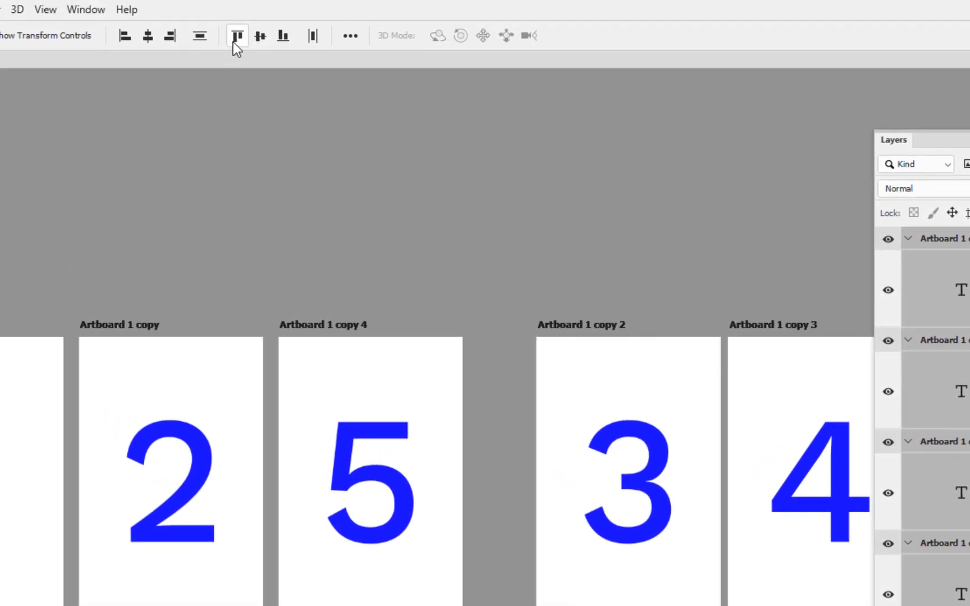
click(313, 35)
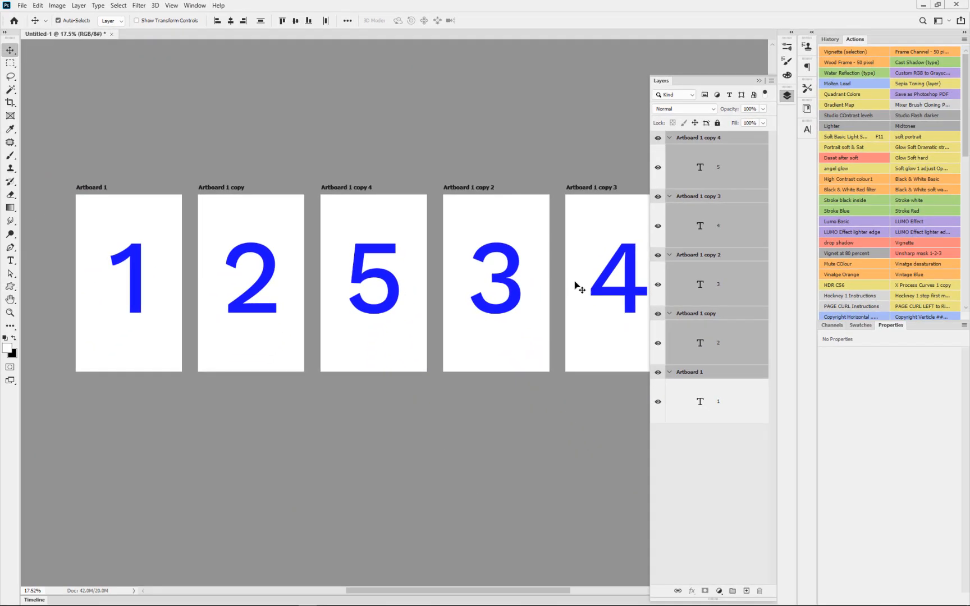
Rename Artboard 1 copy 4 as 5 and Artboard 1 copy 3 as 4
click(735, 146)
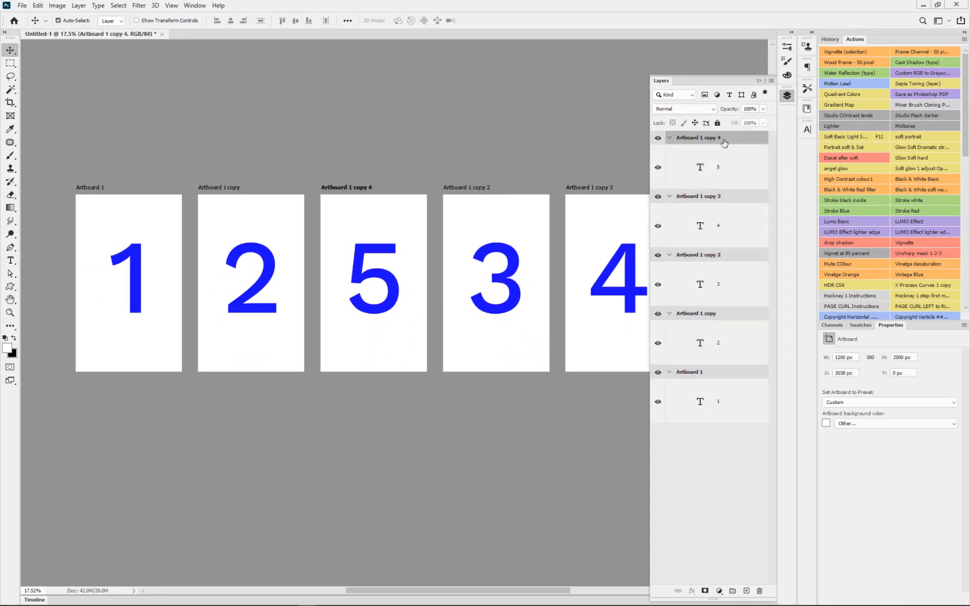
double_click(714, 138)
text(5)
double_click(705, 195)
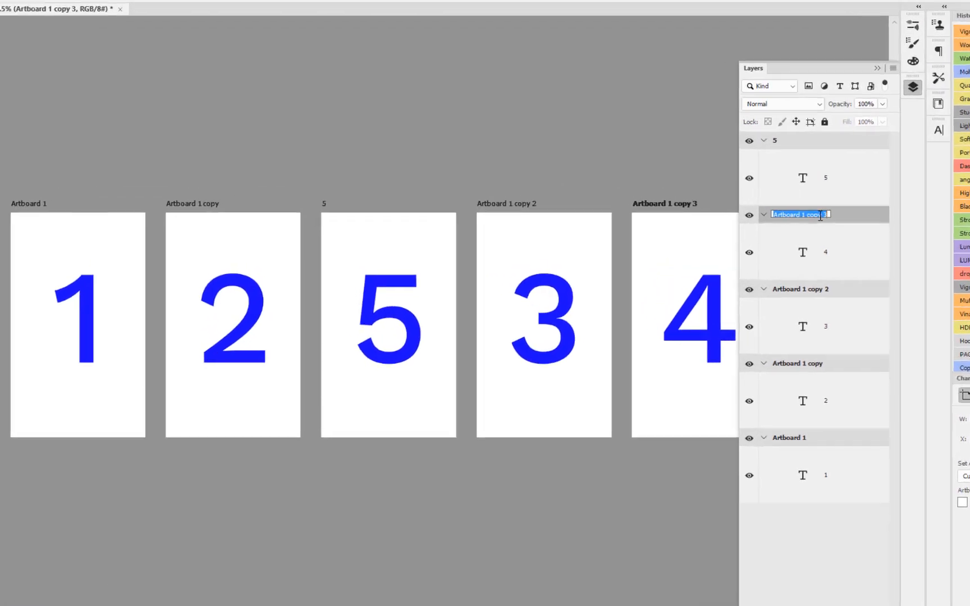
text(4)
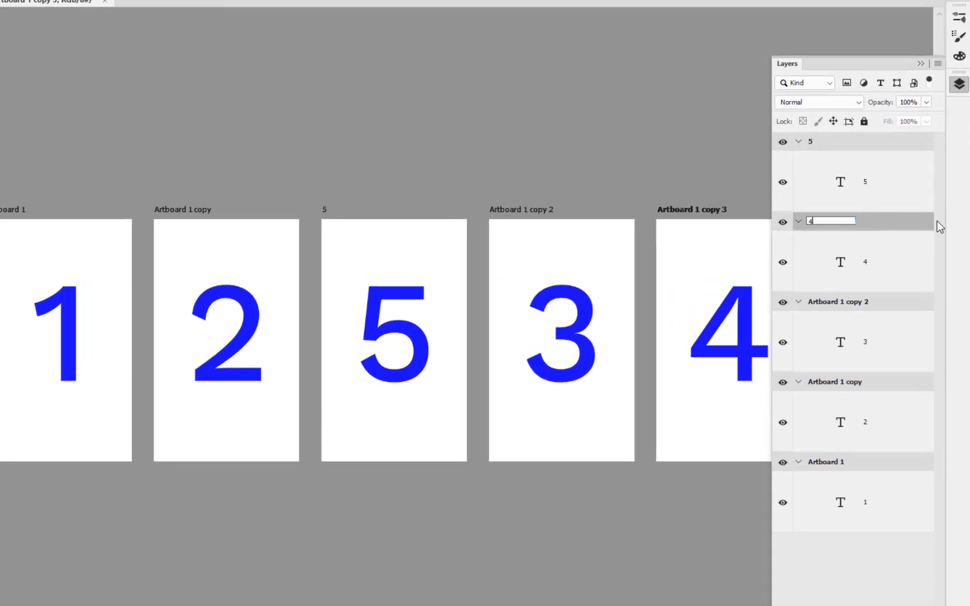
Rename Artboard 1 copy 2, Artboard 1 copy and Artboard 1 as 3, 2 and 1 respectively
double_click(841, 302)
text(3)
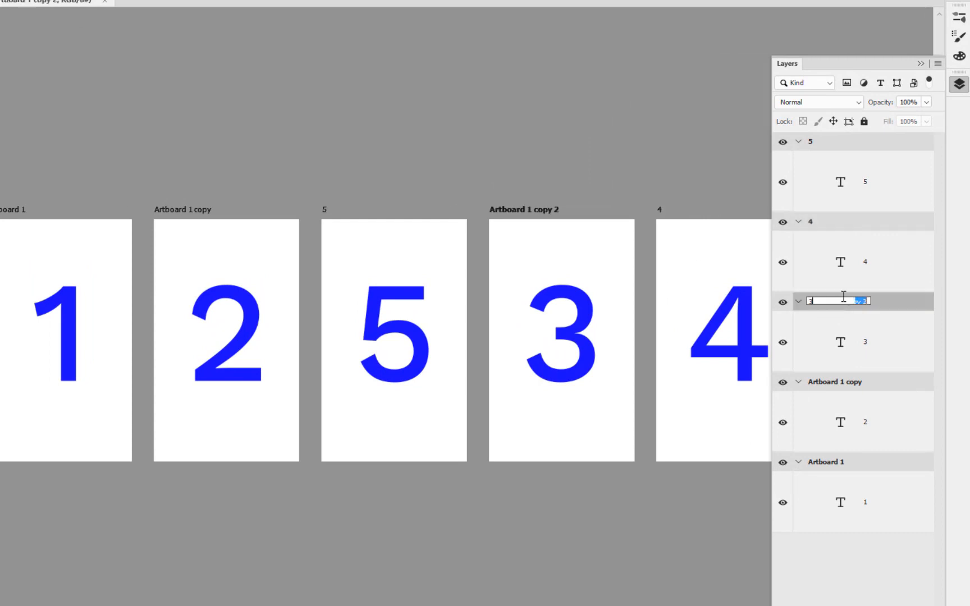
double_click(841, 382)
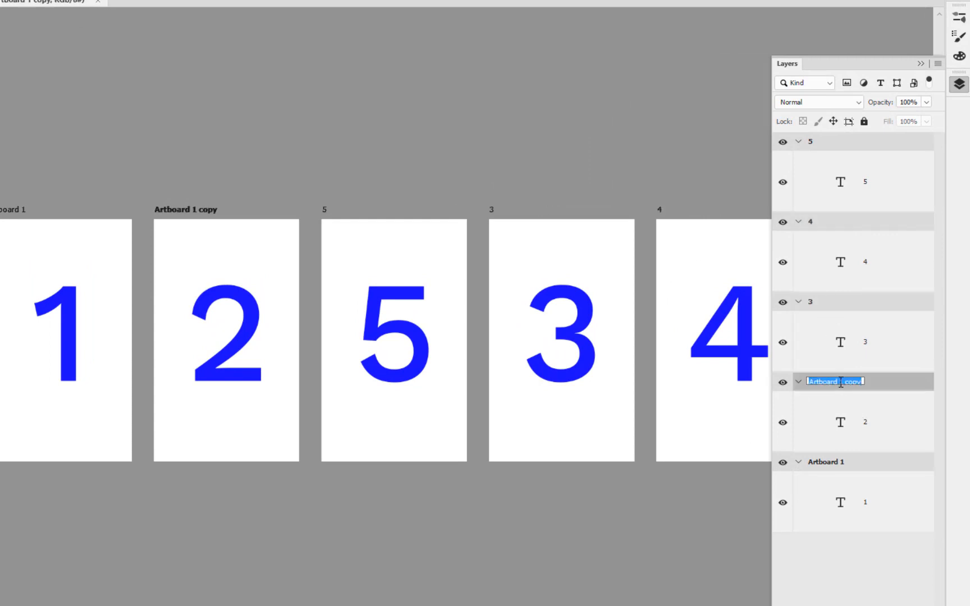
text(2)
key(Return)
double_click(822, 462)
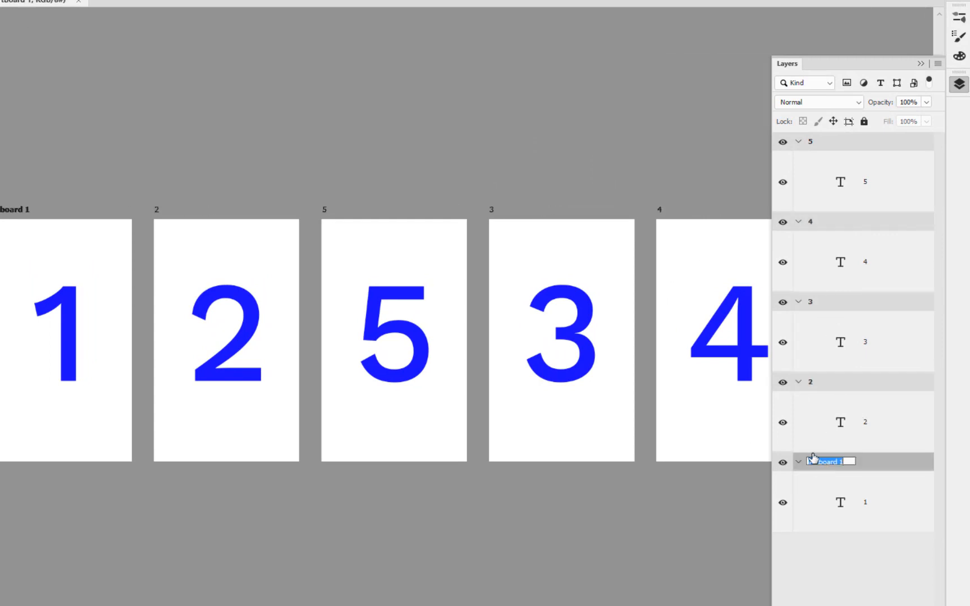
text(1)
key(Return)
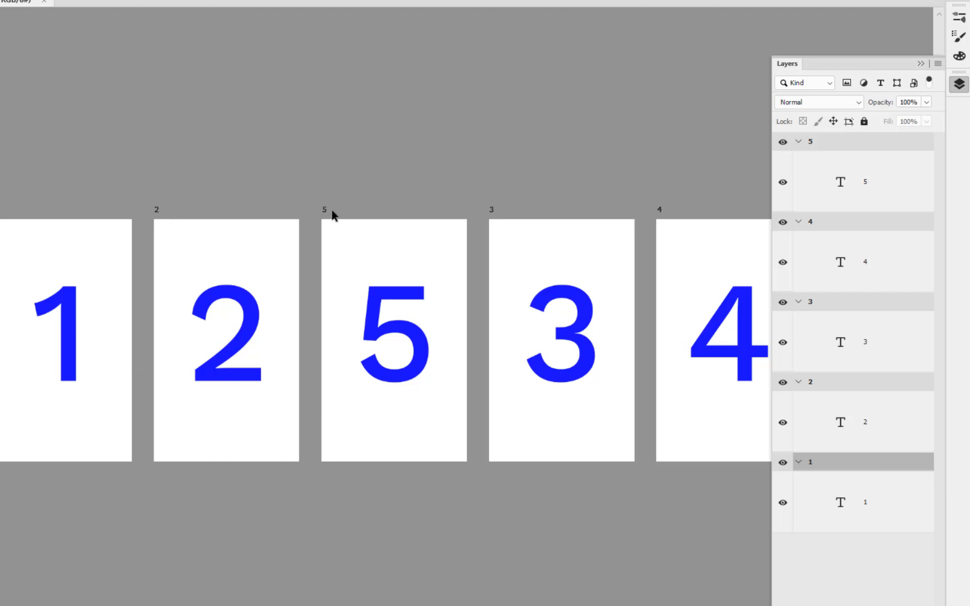
click(852, 145)
shift+click(866, 467)
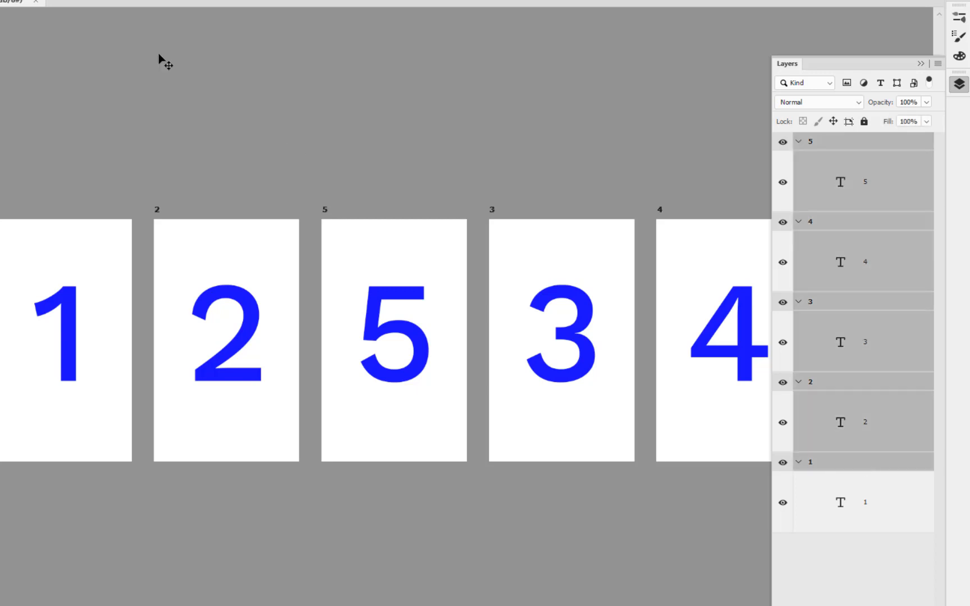
click(0, 0)
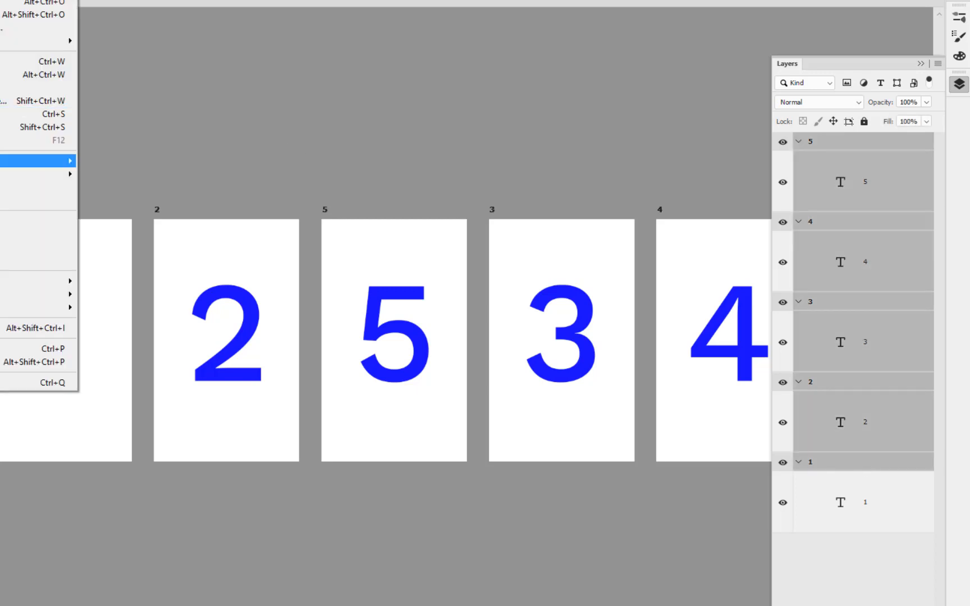
mouse_move(11, 161)
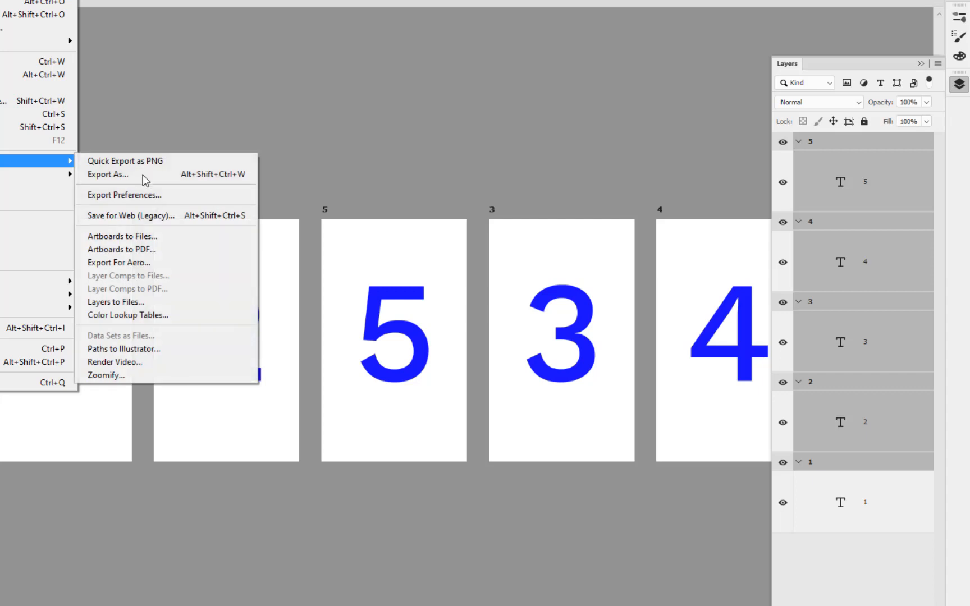
click(150, 250)
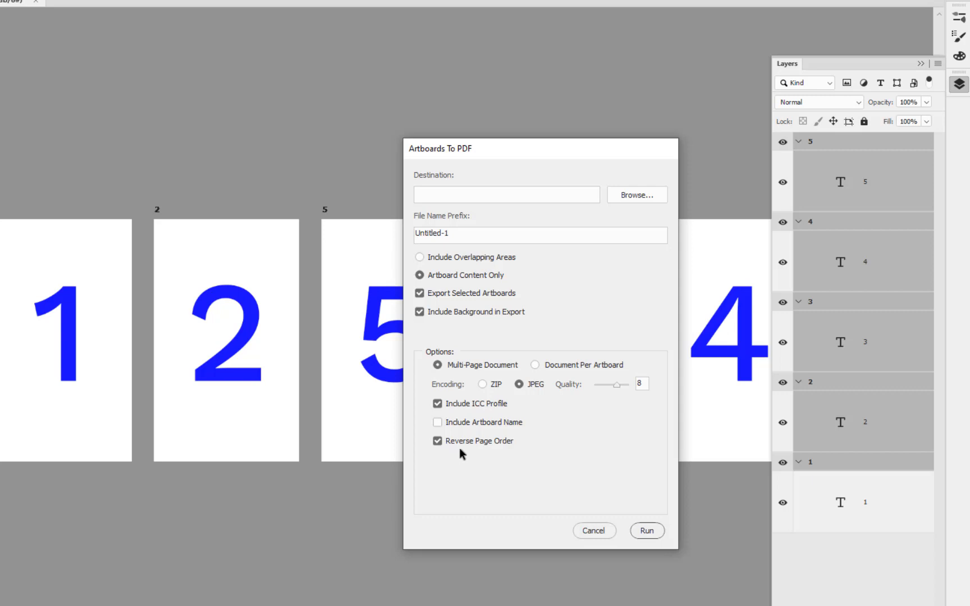
click(602, 530)
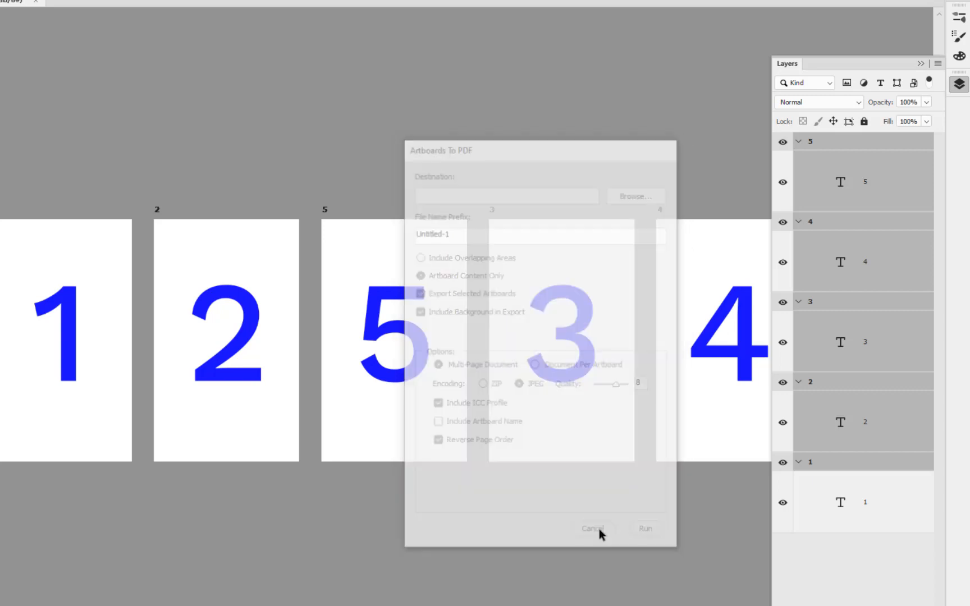
click(821, 537)
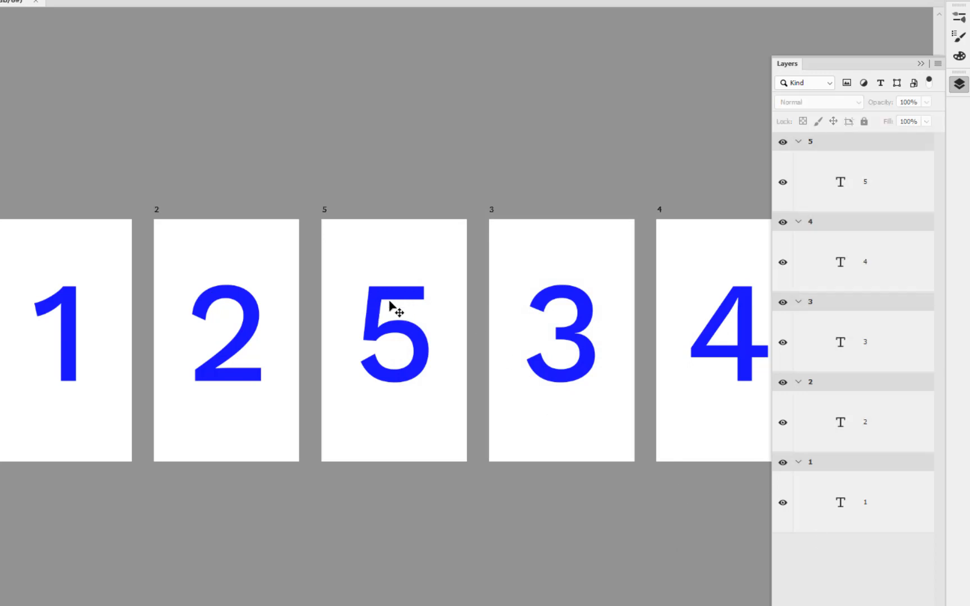
Collapse all the artboard groups and move artboard 5 between artboards 3 and 2 in the layer order
click(871, 144)
drag(870, 145, 848, 381)
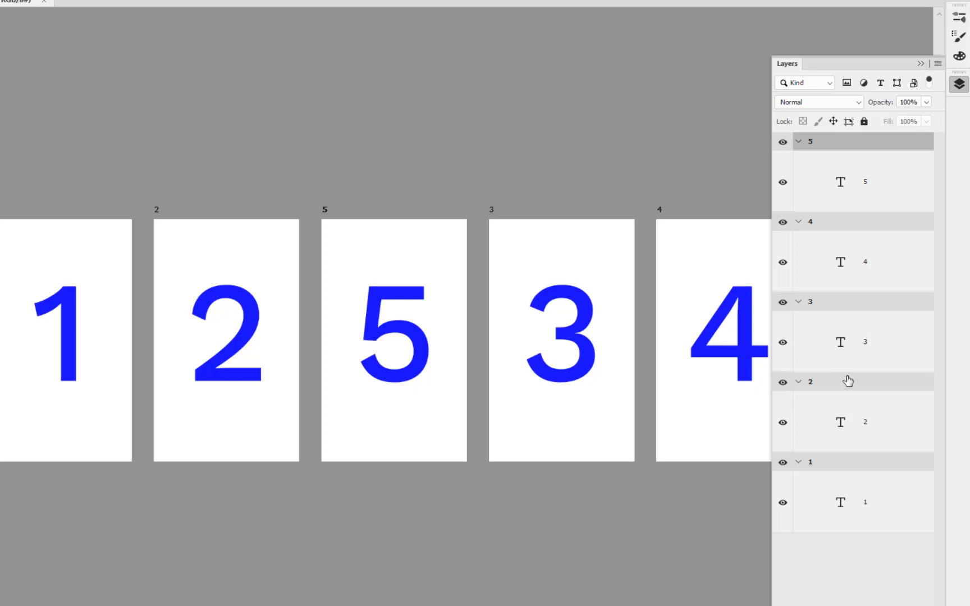
click(939, 64)
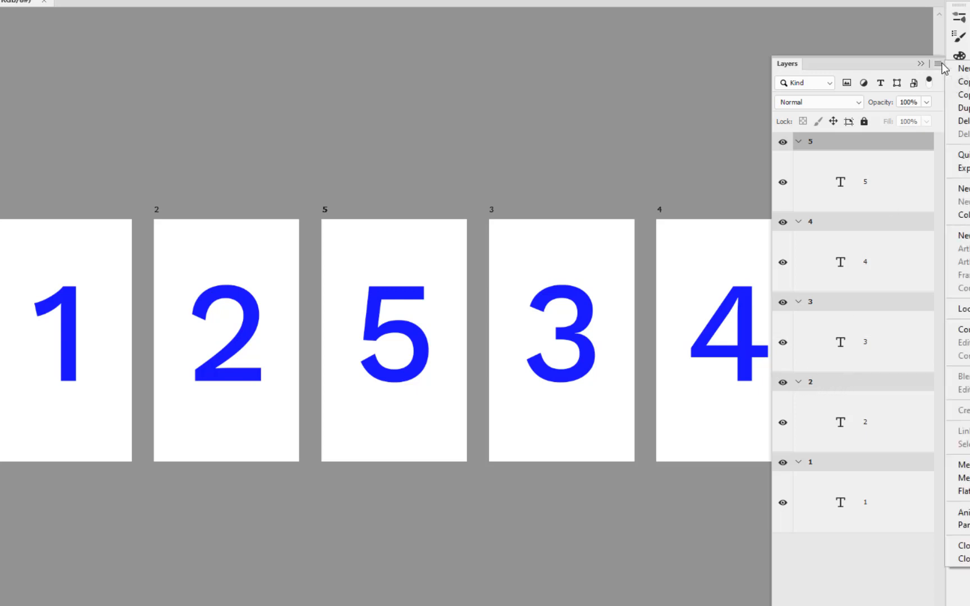
click(960, 216)
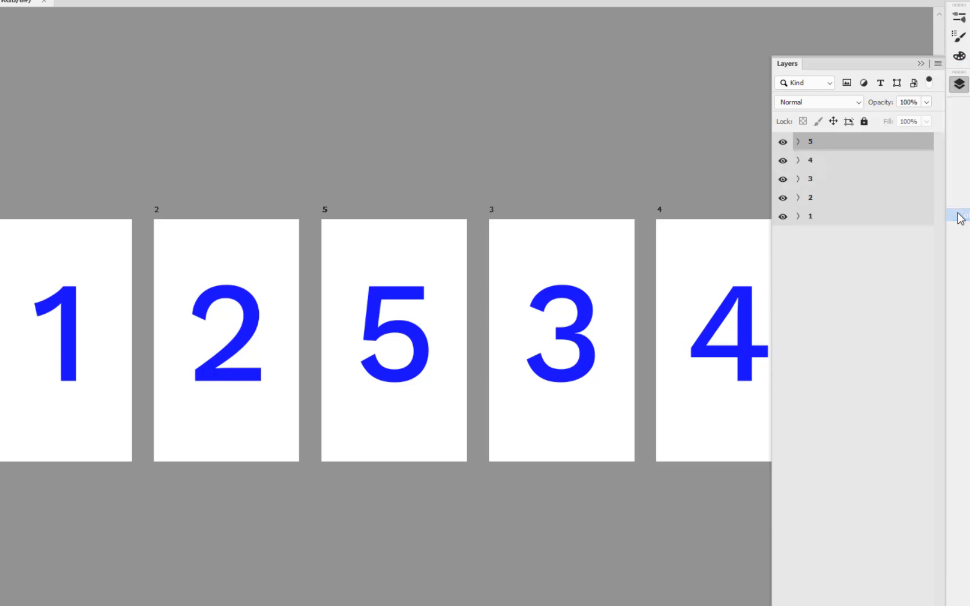
drag(841, 142, 839, 187)
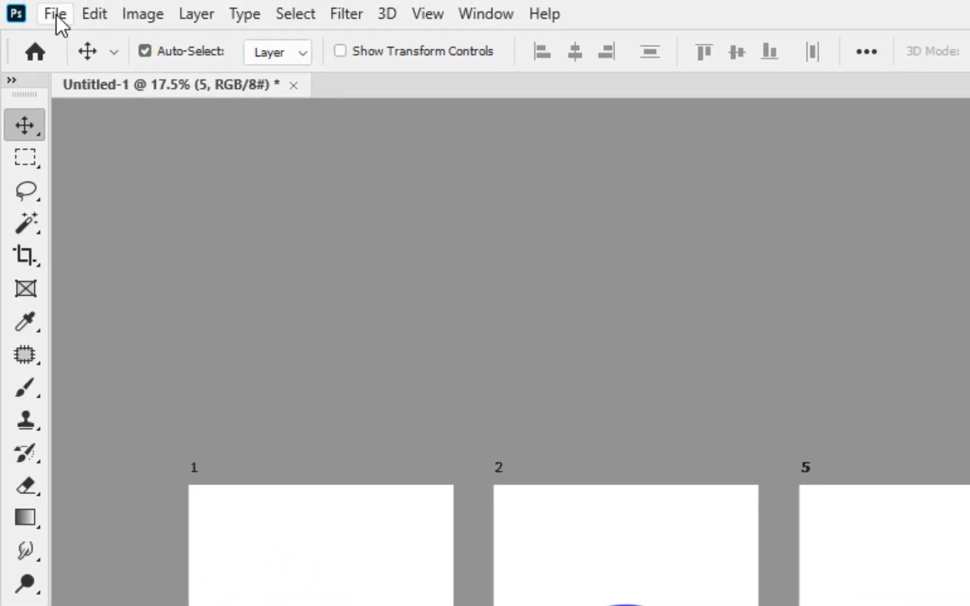
Start an Artboards to PDF export with Export Selected Artboards turned off and try to run it without a destination
click(56, 14)
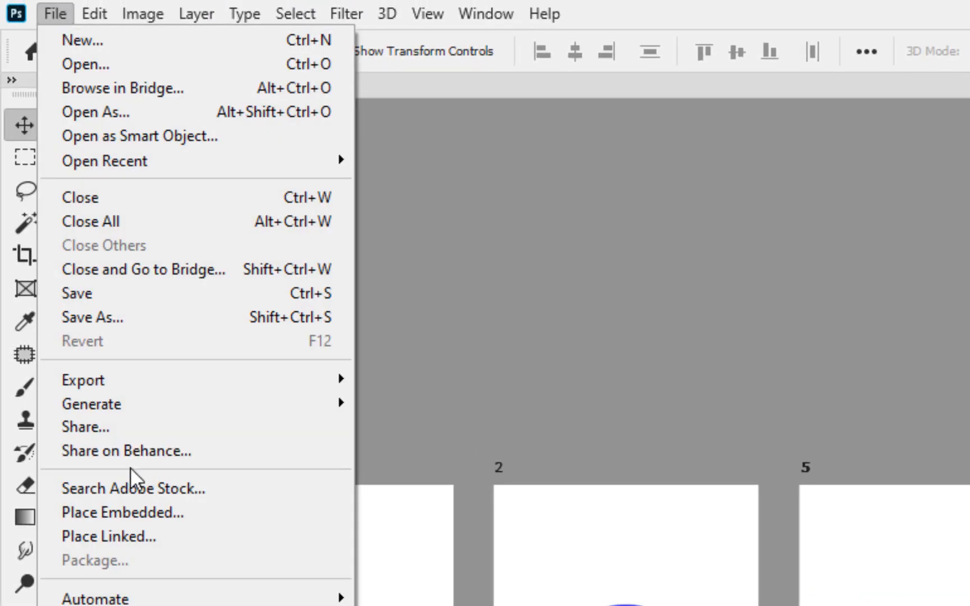
mouse_move(131, 380)
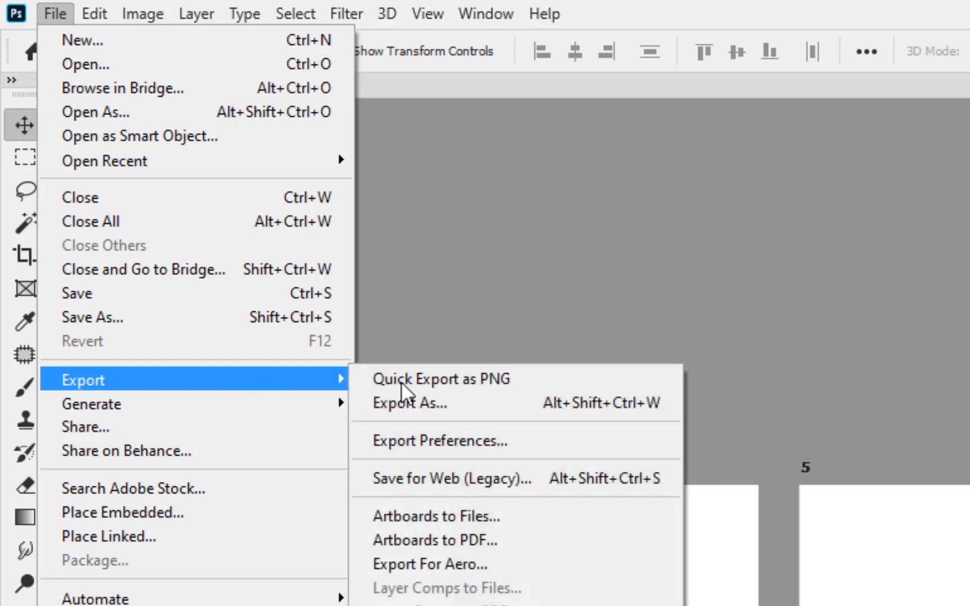
click(513, 540)
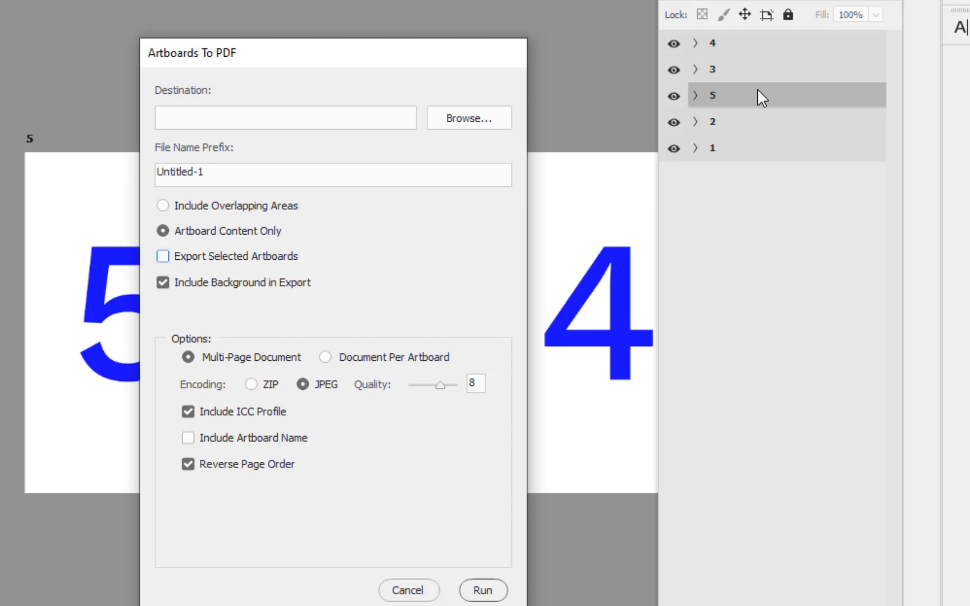
click(482, 590)
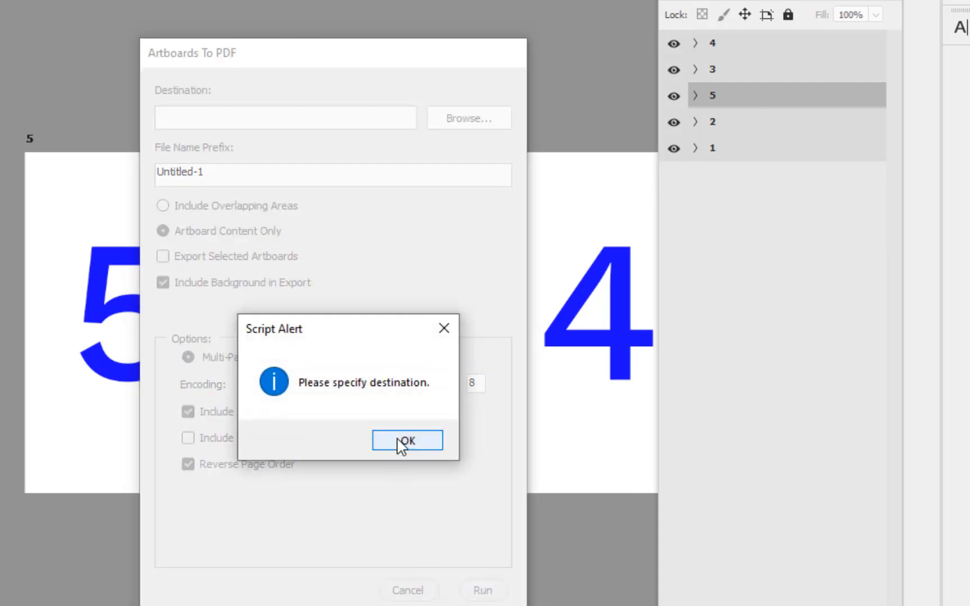
click(401, 442)
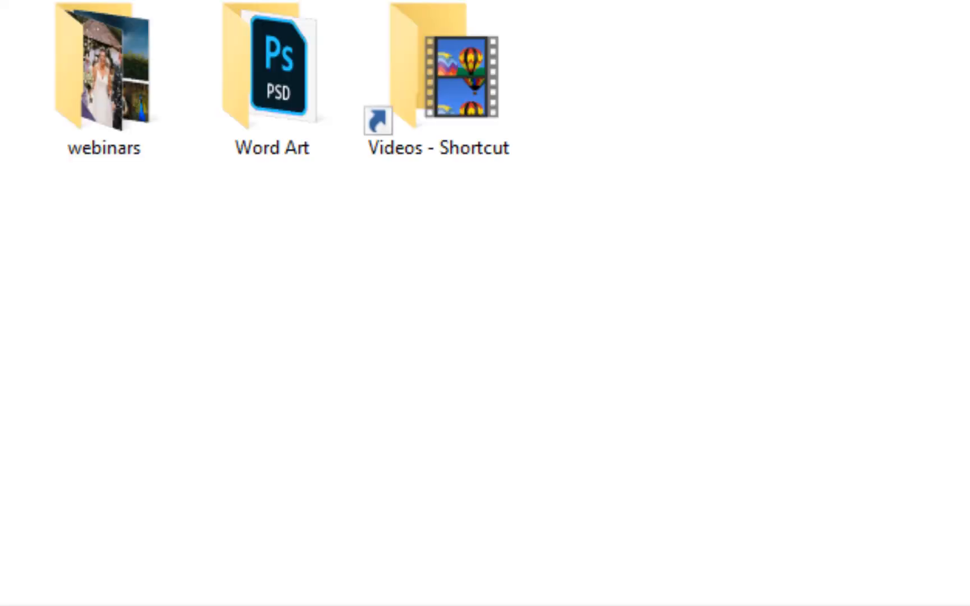
Create a folder named "artboards" in Pictures as the export destination and run the multi-page PDF export
key(ctrl+shift+n)
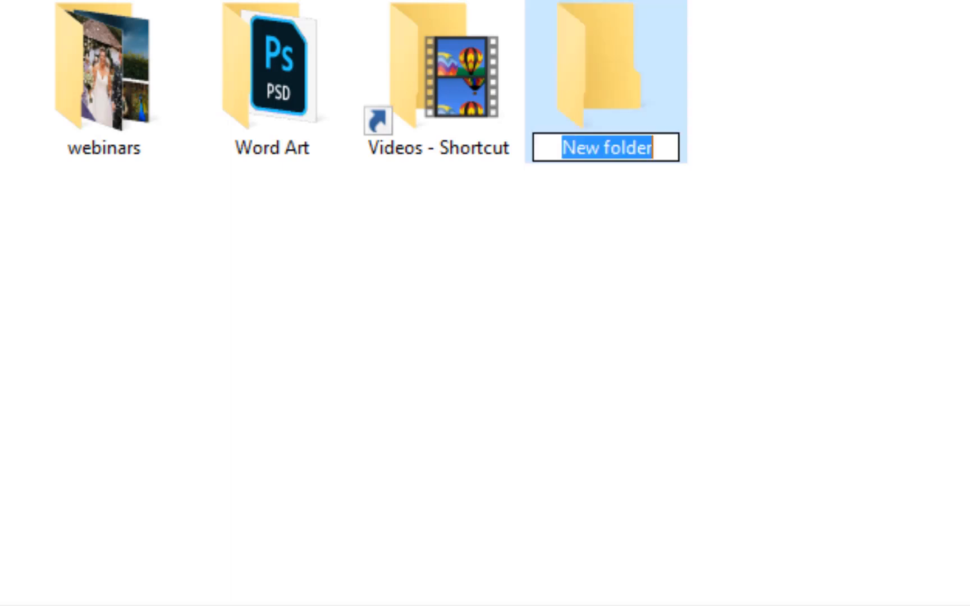
text(artboa)
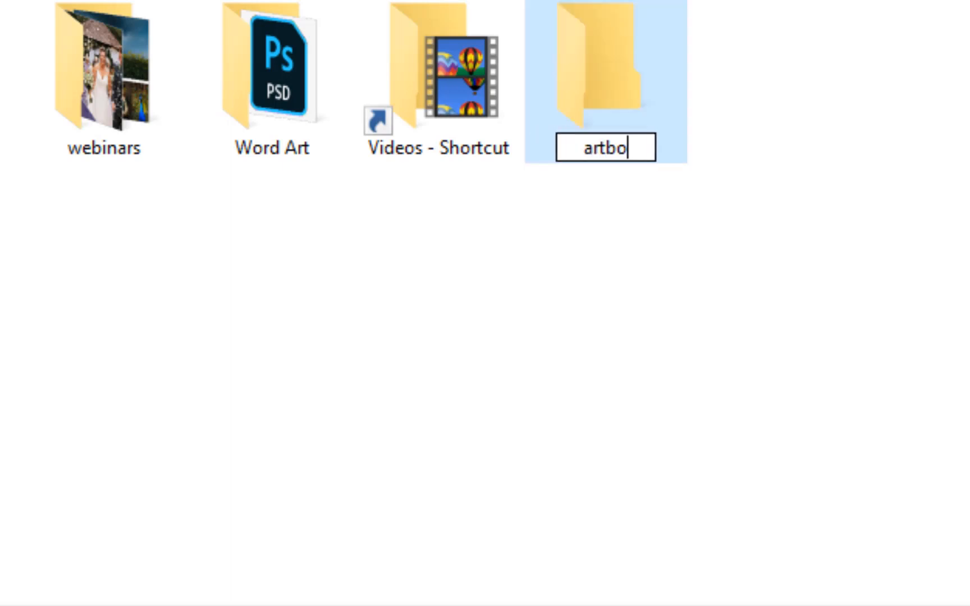
text(rds)
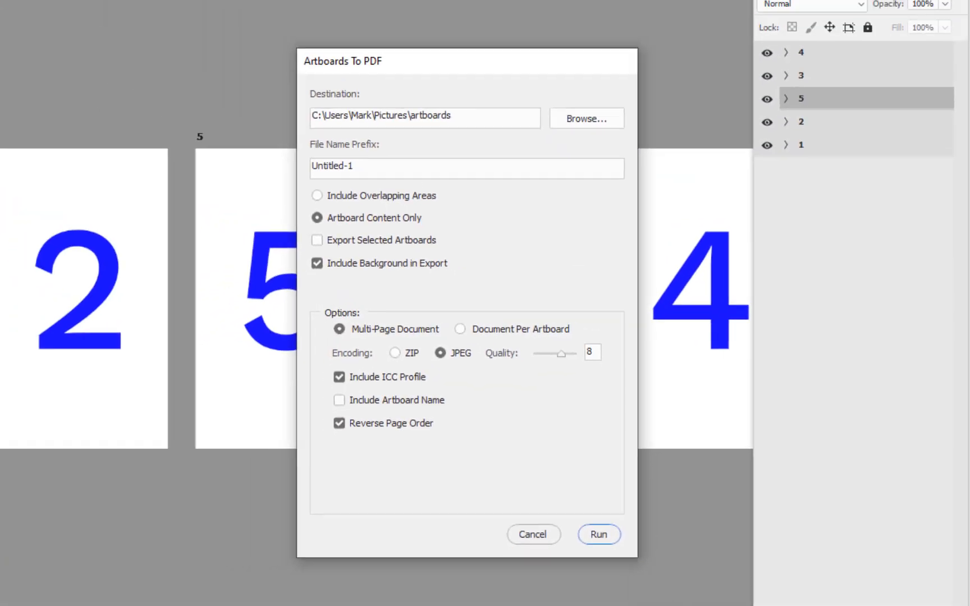
click(597, 536)
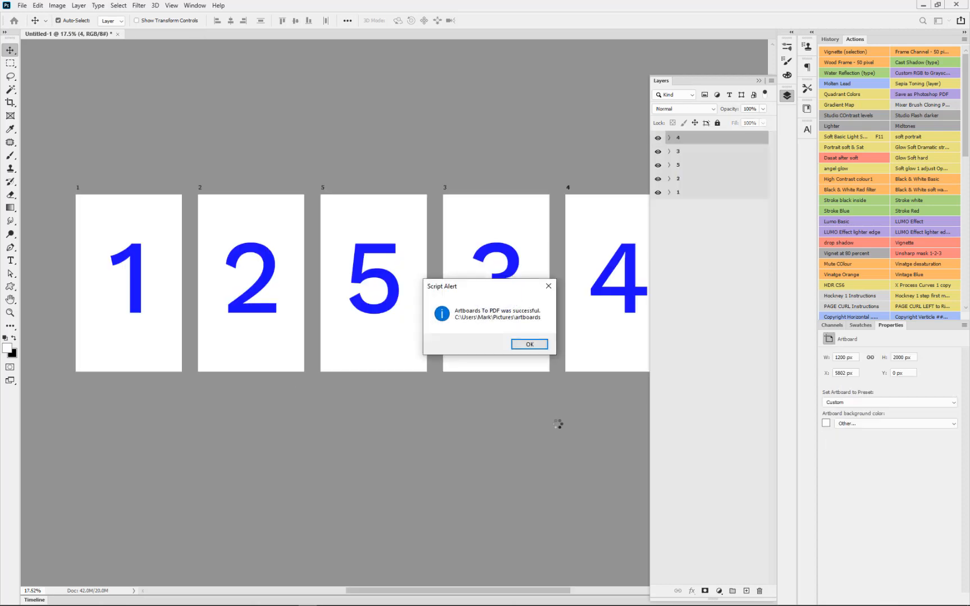
Dismiss the export alert, open Untitled-1.pdf from the artboards folder in Acrobat, and check its page order
click(530, 345)
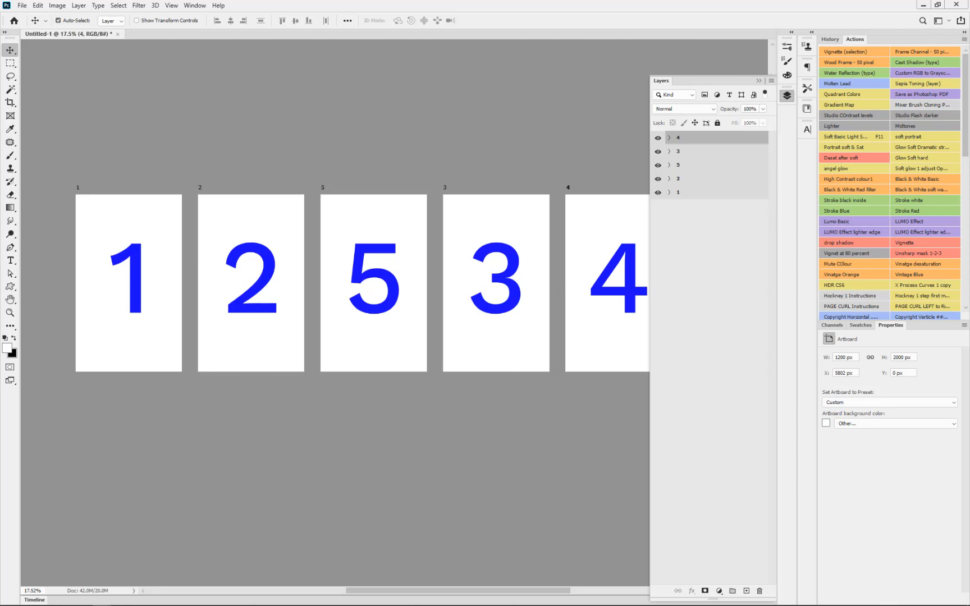
drag(969, 28, 730, 72)
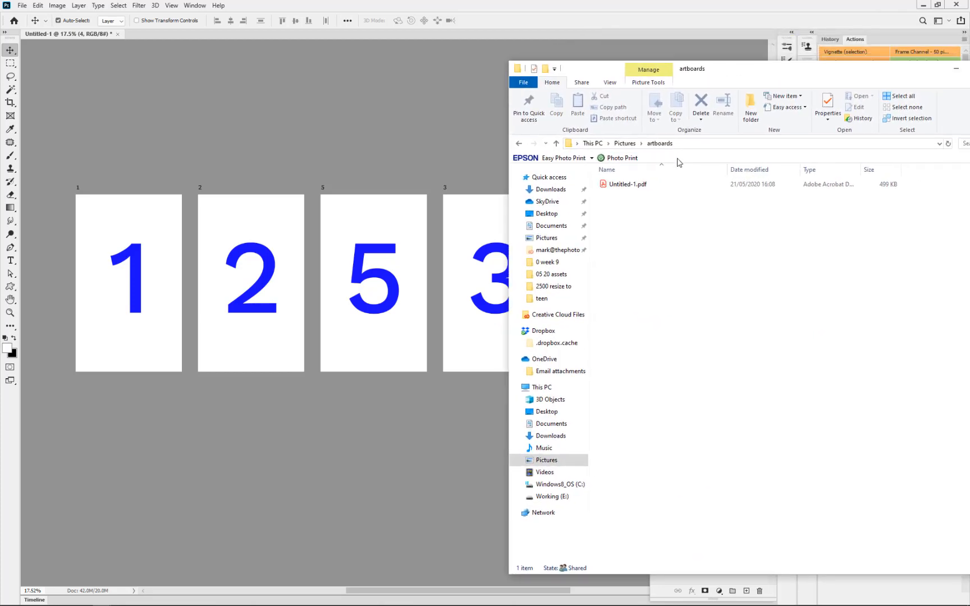
click(622, 186)
double_click(622, 185)
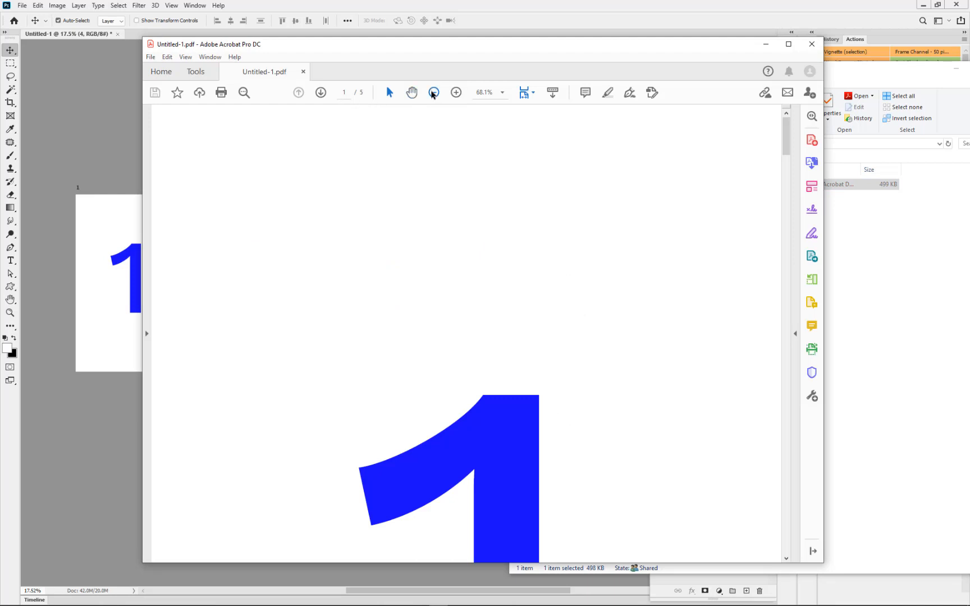
click(432, 94)
click(433, 94)
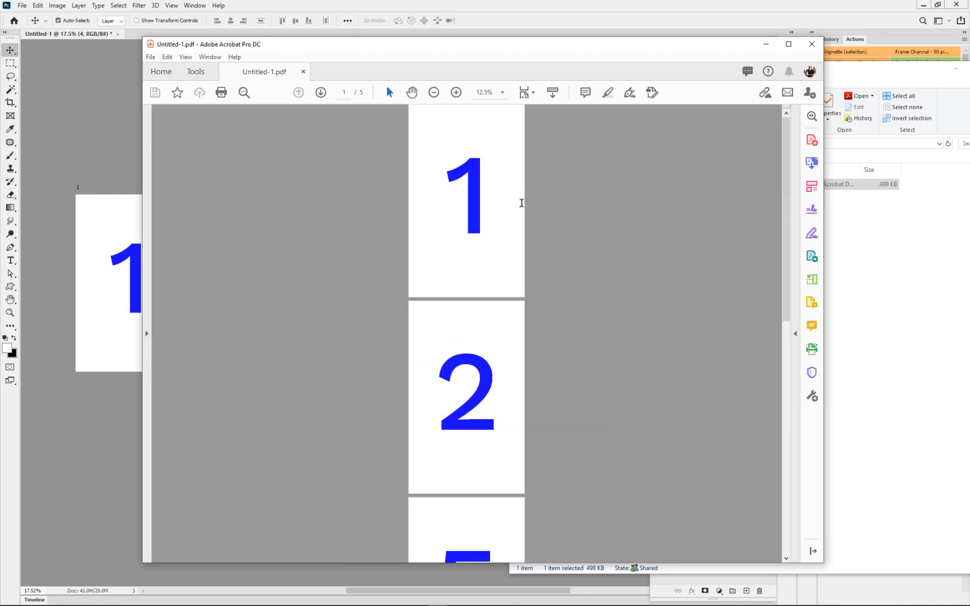
scroll(511, 297, down, 3)
scroll(512, 298, down, 5)
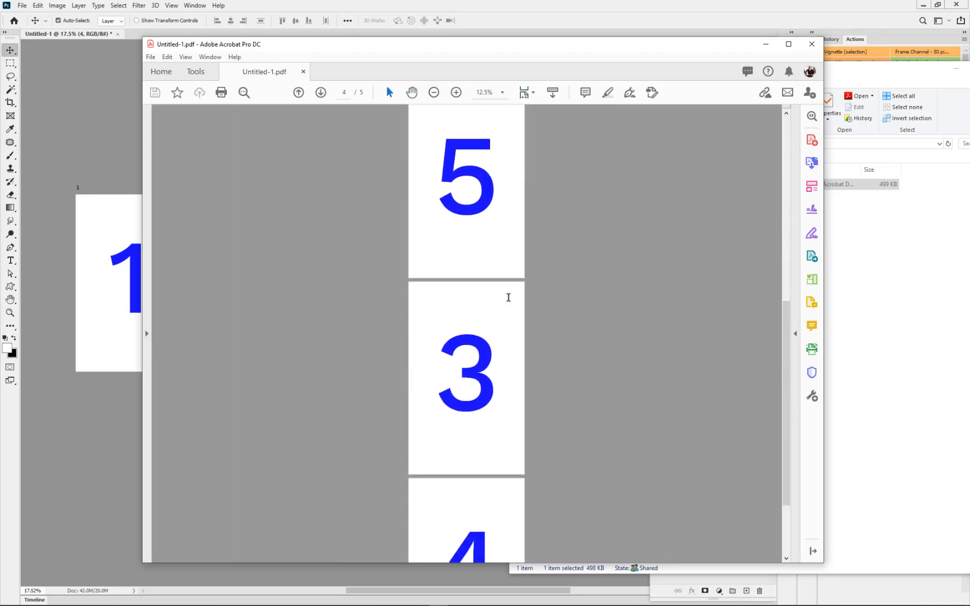
scroll(507, 298, up, 6)
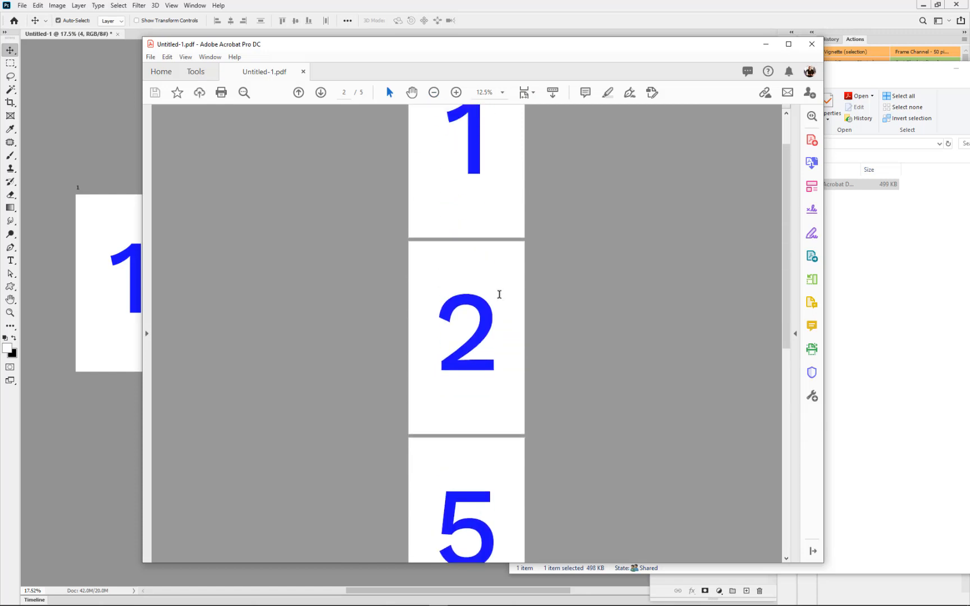
click(812, 44)
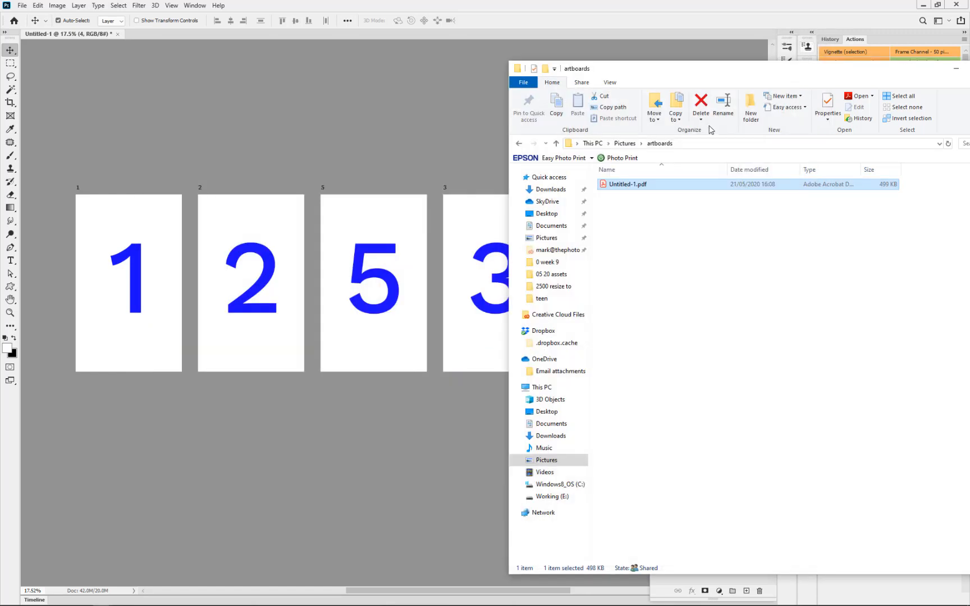
Back in Photoshop, set up an Artboards to PDF export with prefix "123 no reverse" and Reverse Page Order and Export Selected Artboards turned off
click(374, 167)
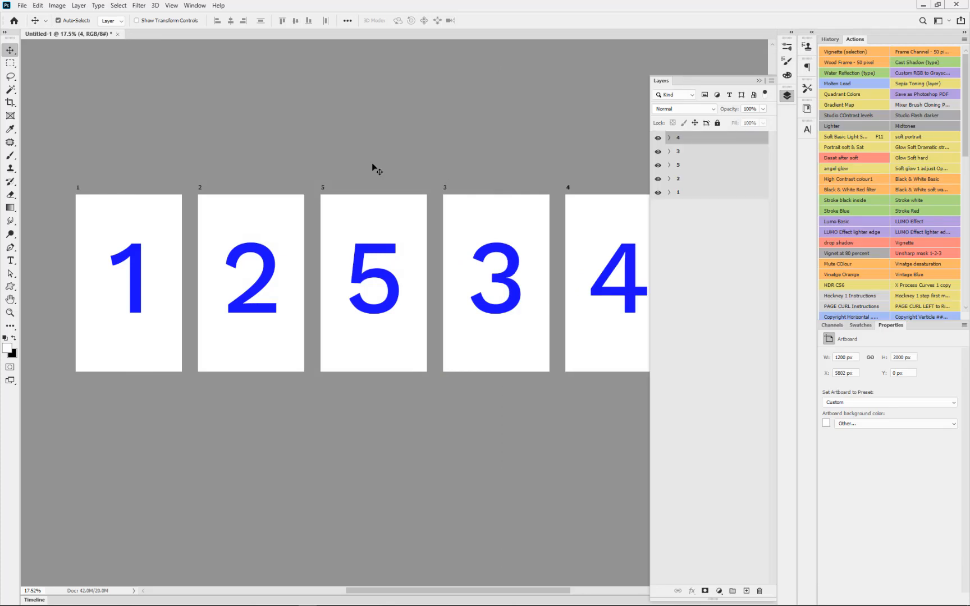
click(23, 6)
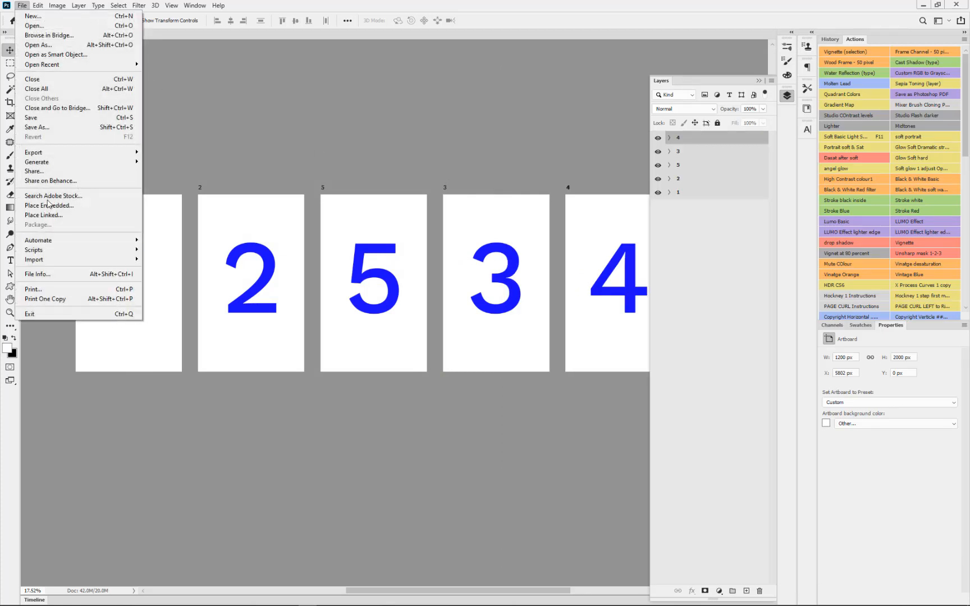
mouse_move(50, 152)
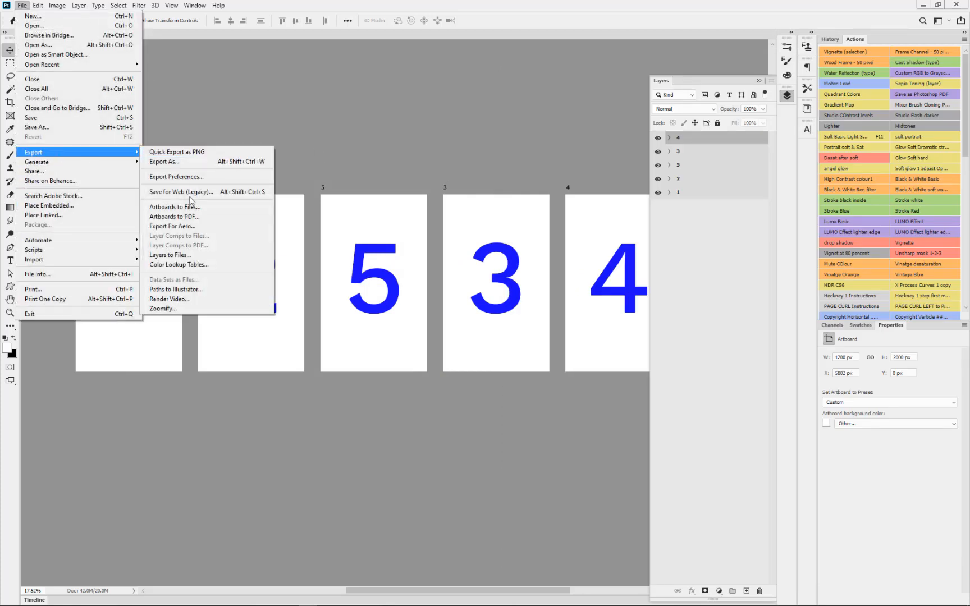
click(192, 217)
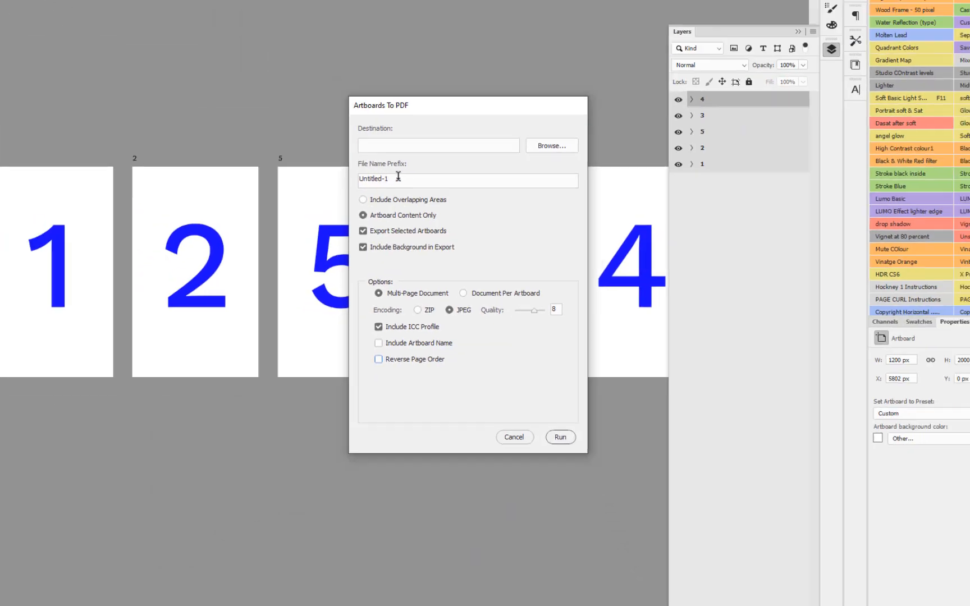
drag(238, 24, 96, 17)
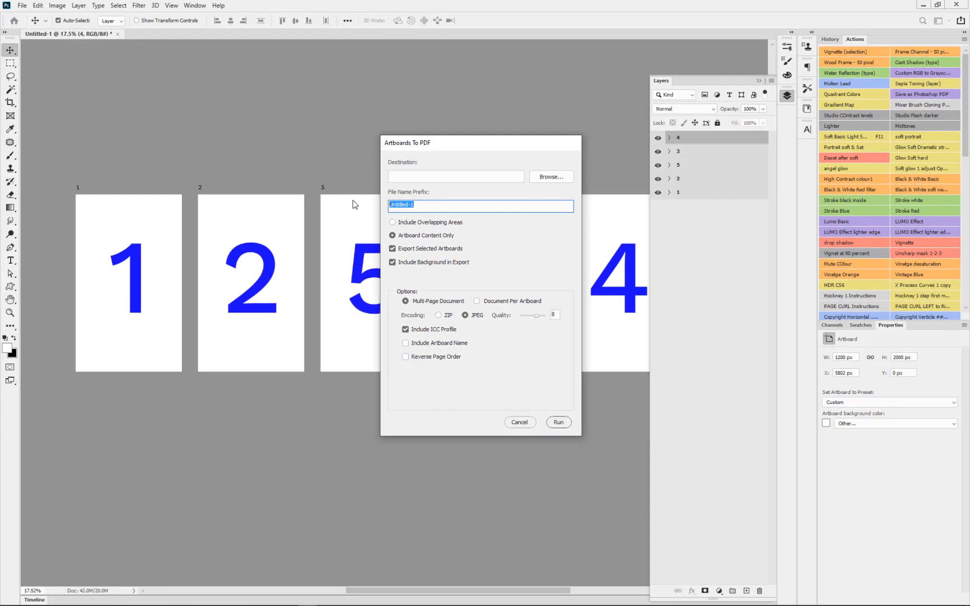
text(123 no reverse)
click(433, 251)
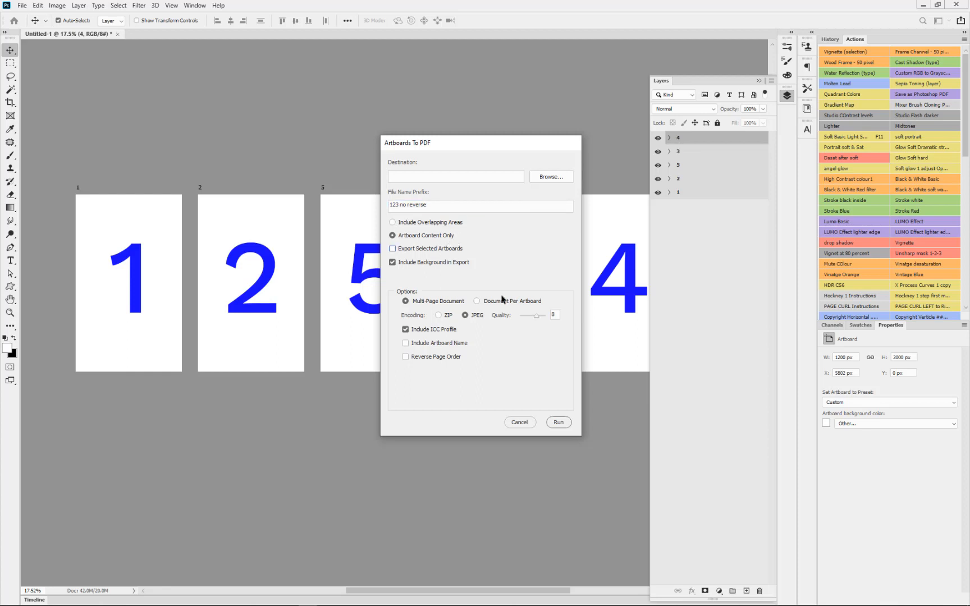
Set the artboards folder in Pictures as the destination and run the multi-page PDF export
click(559, 424)
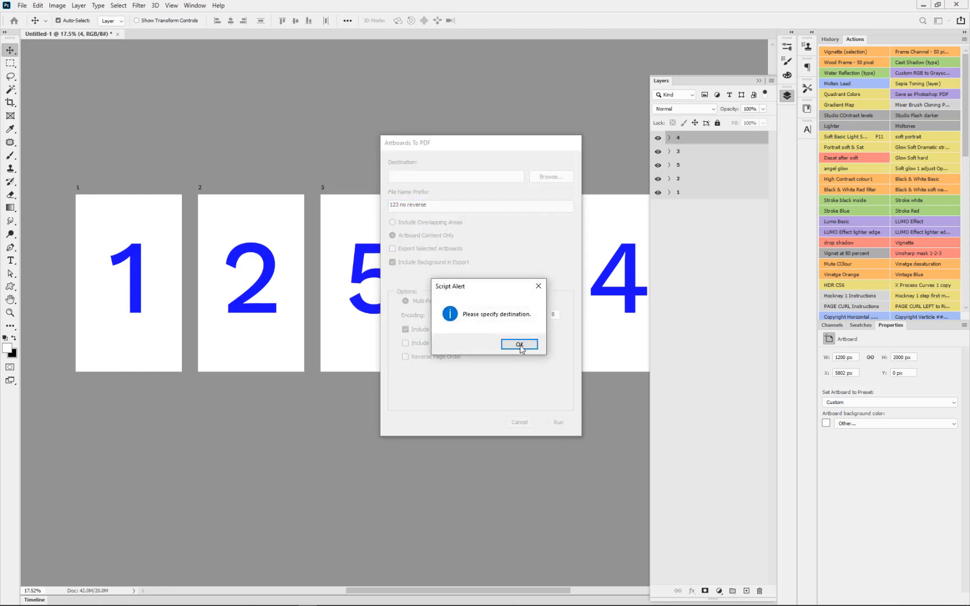
click(520, 345)
click(544, 182)
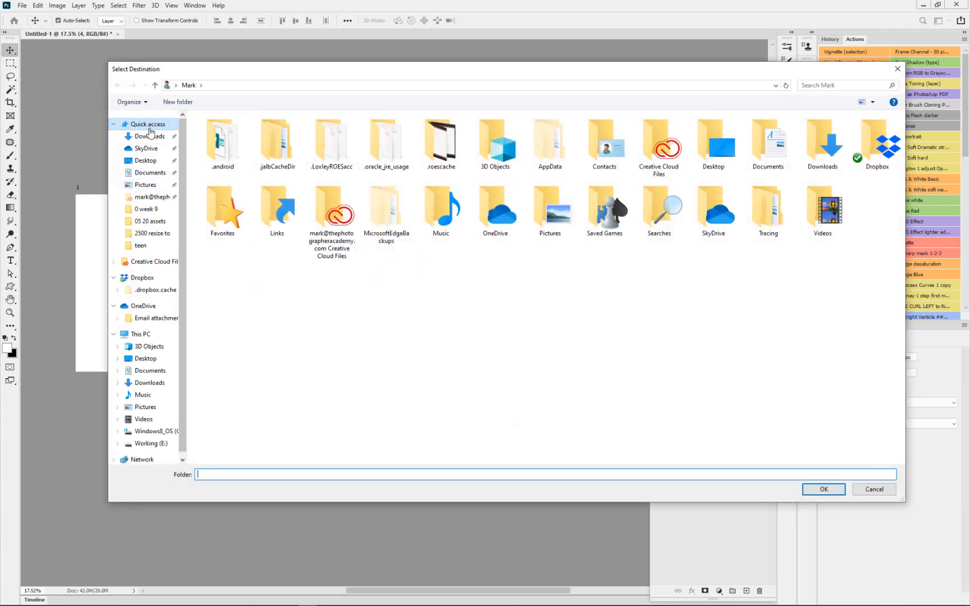
click(147, 185)
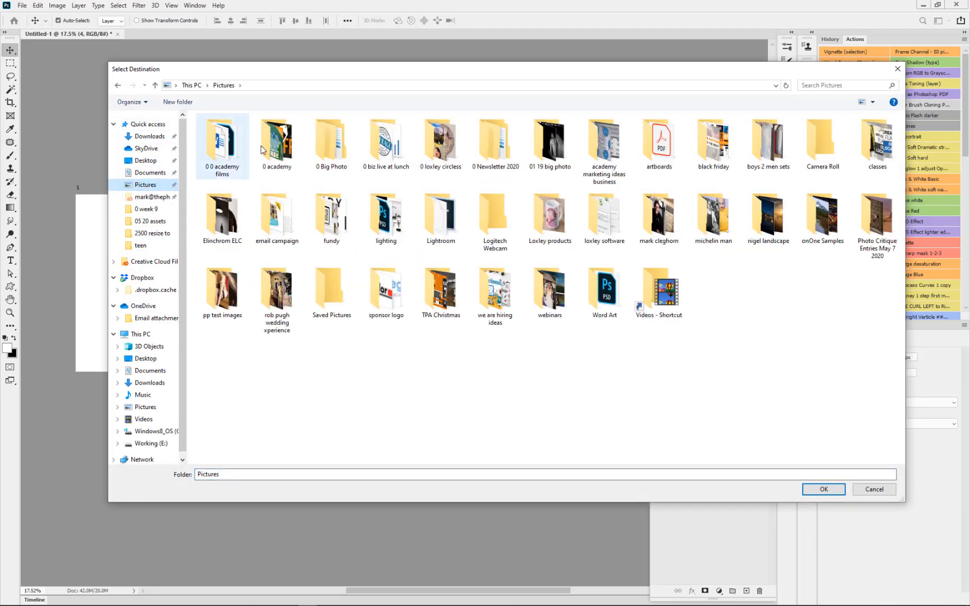
click(646, 143)
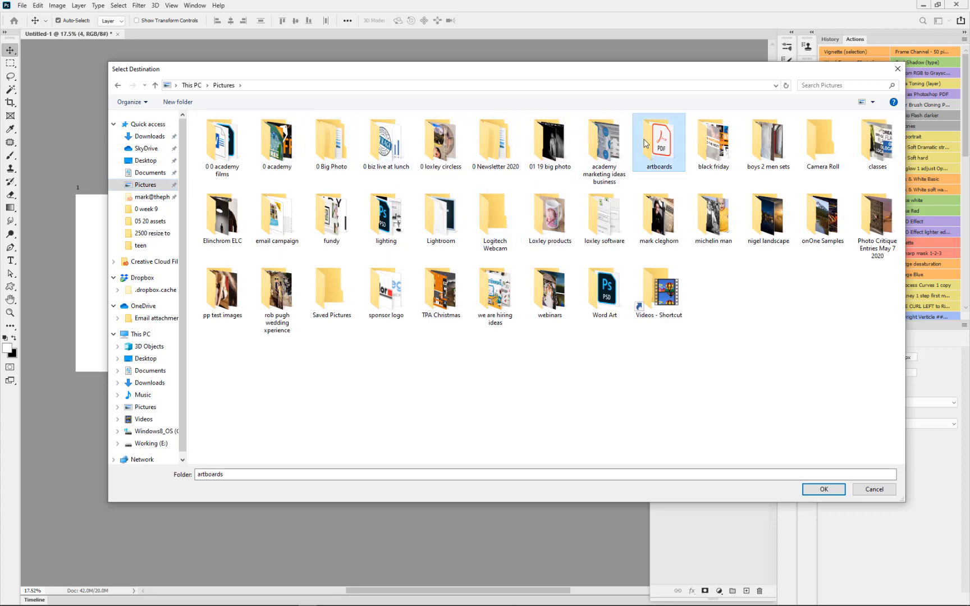
double_click(646, 143)
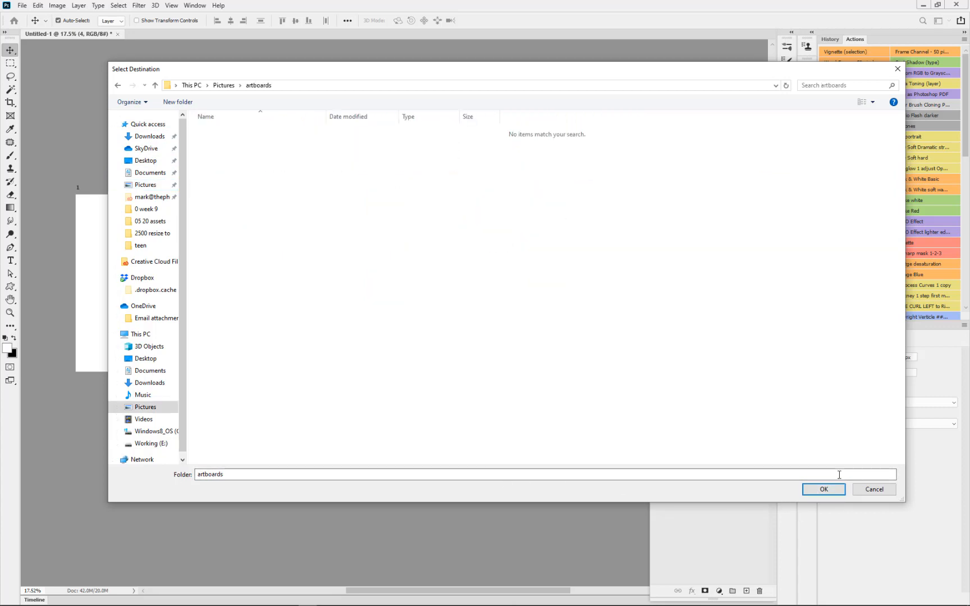
click(824, 489)
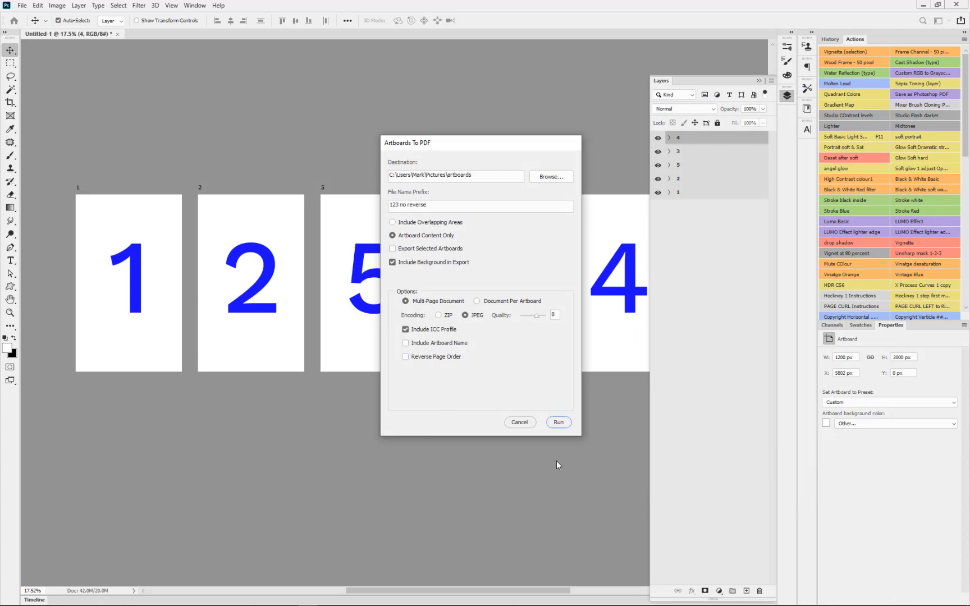
click(559, 422)
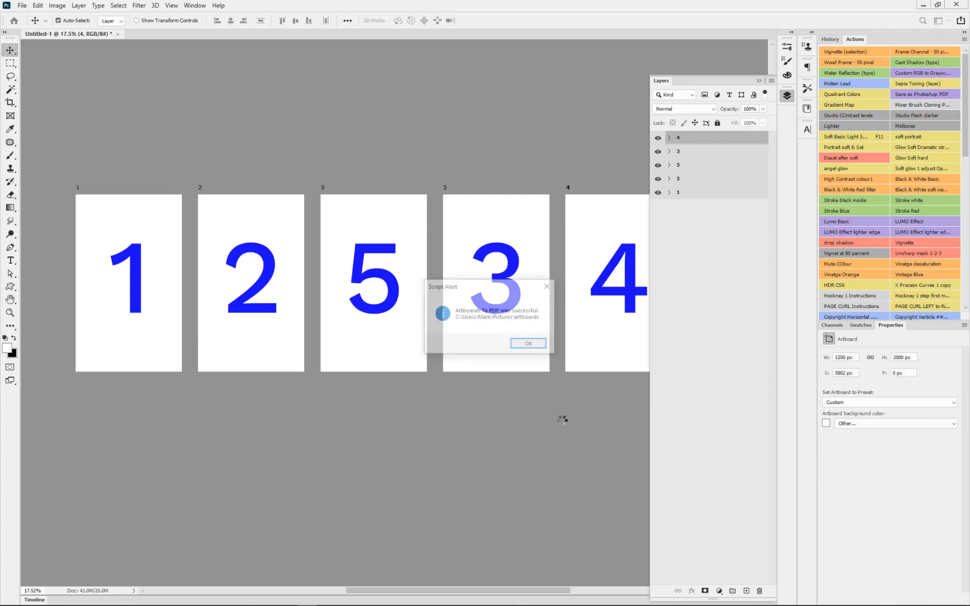
click(538, 343)
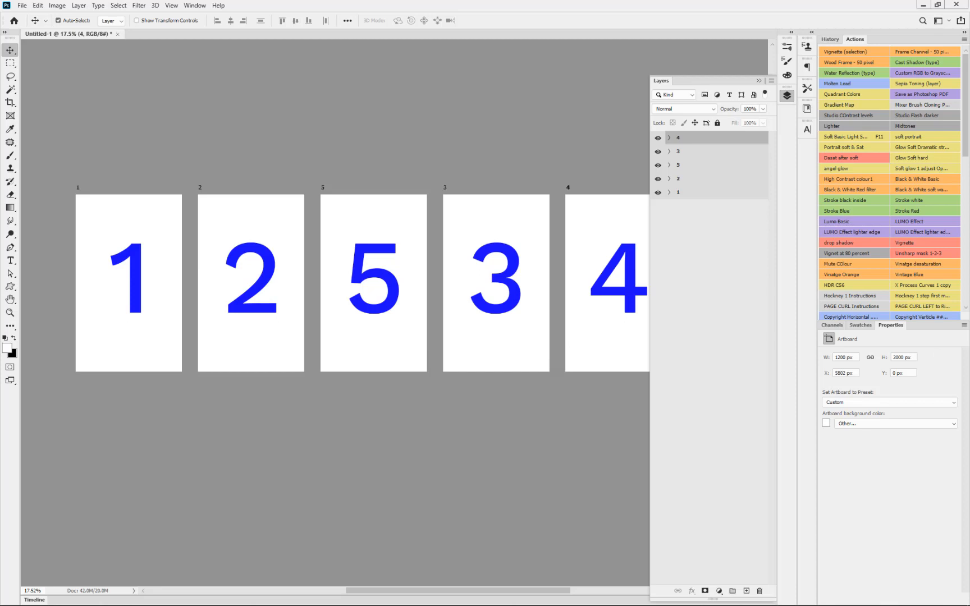
Open "123 no reverse.pdf" from the artboards folder in Acrobat and examine the order of its pages
key(alt+Tab)
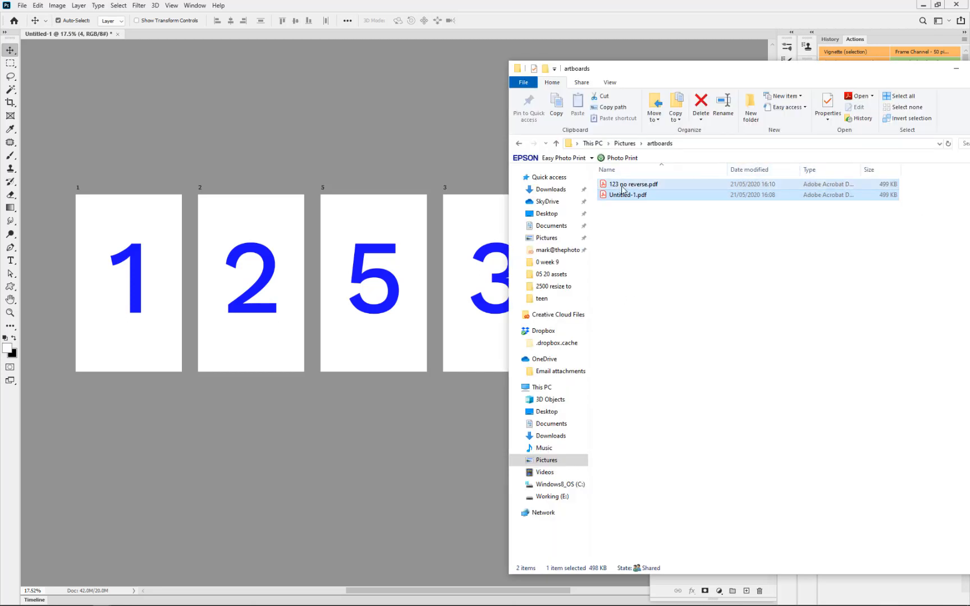
double_click(625, 186)
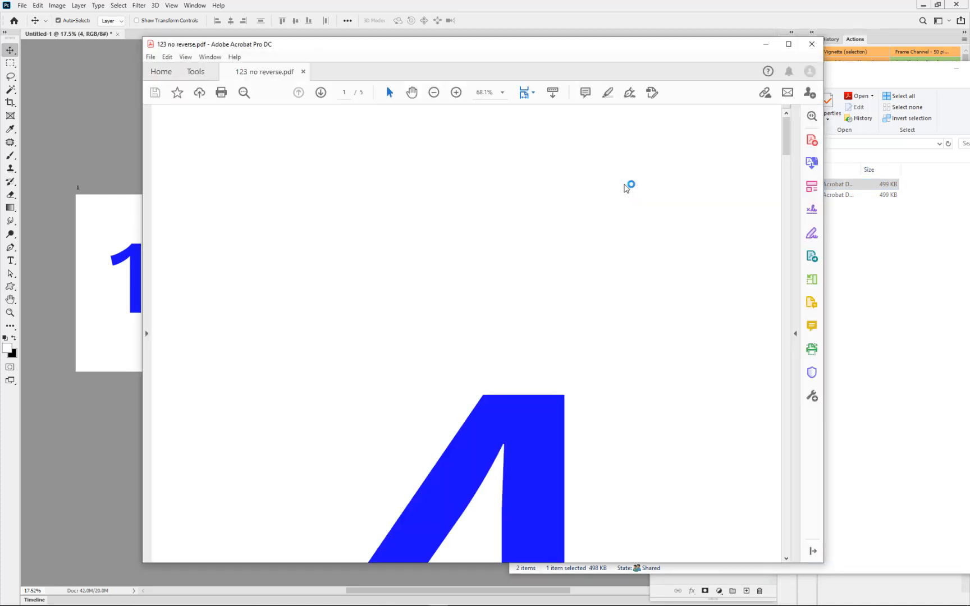
click(434, 93)
click(434, 93)
click(434, 93)
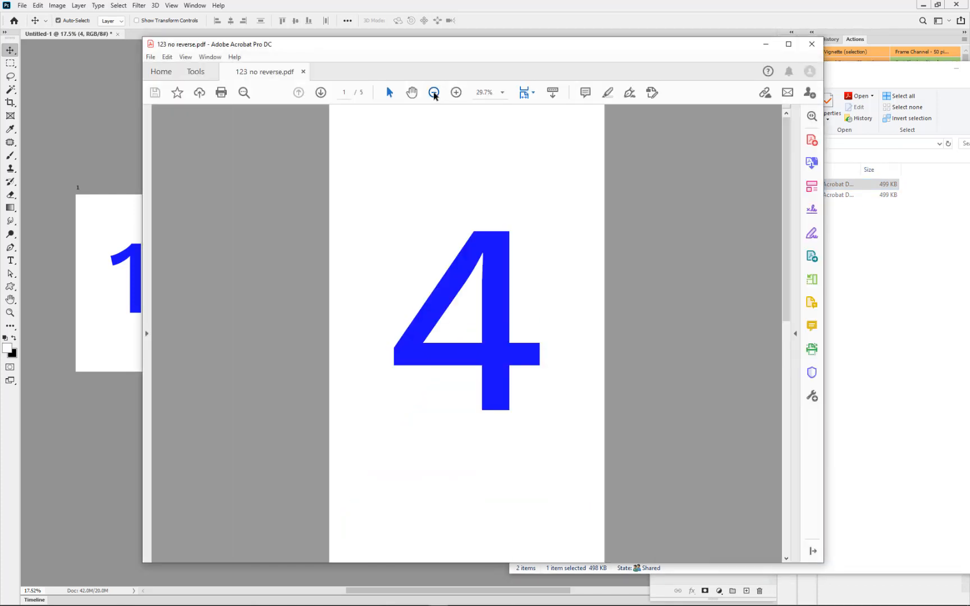
click(434, 92)
click(434, 93)
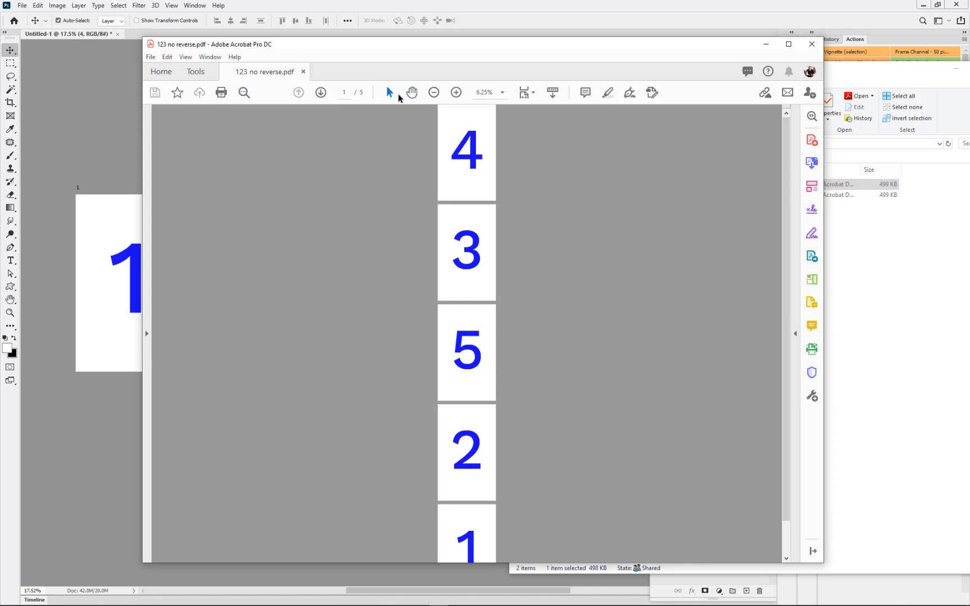
scroll(624, 353, down, 1)
scroll(624, 353, up, 1)
Return to Photoshop, select all five artboards in the layer stack and clear the selection
click(500, 10)
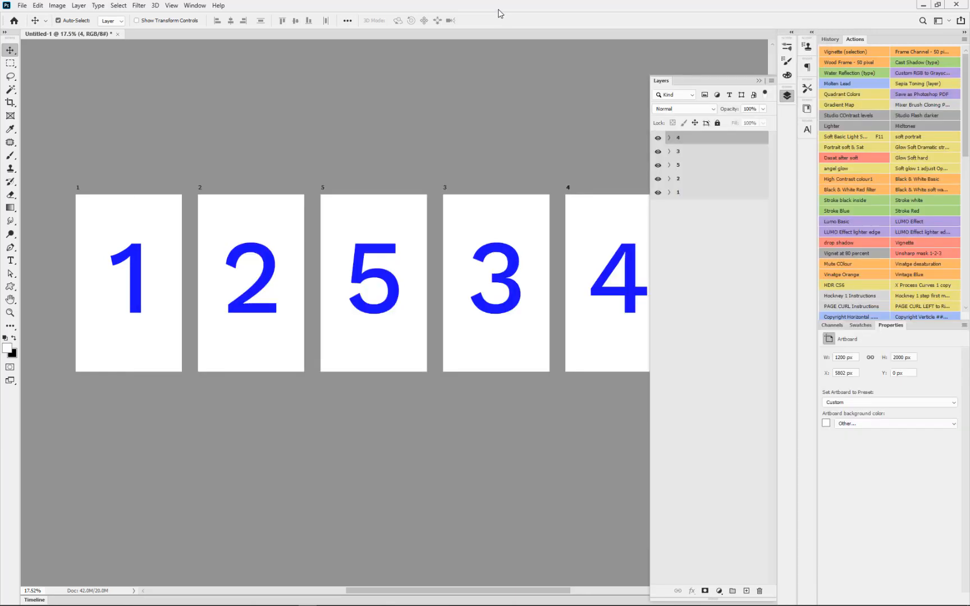
shift+click(696, 196)
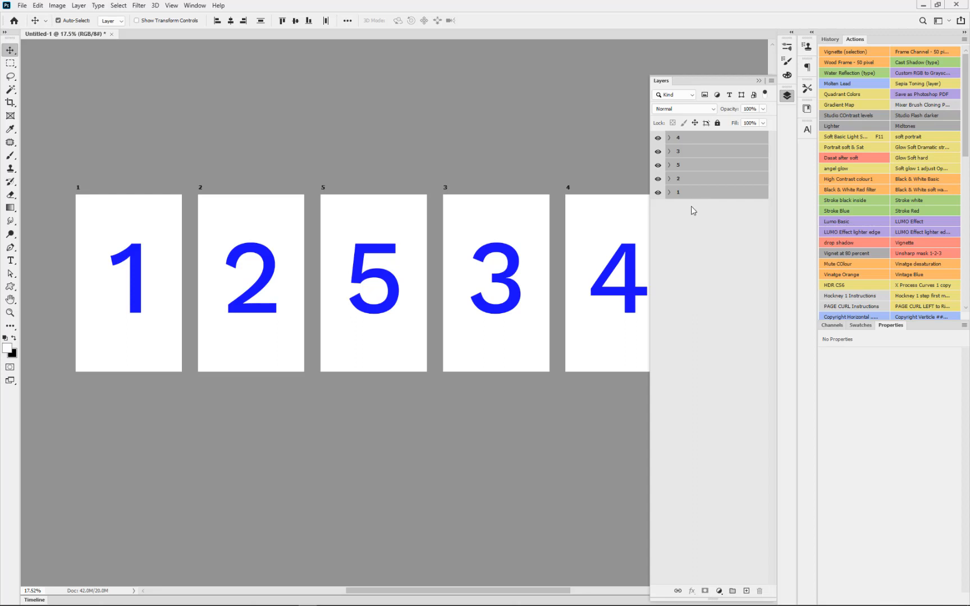
click(691, 207)
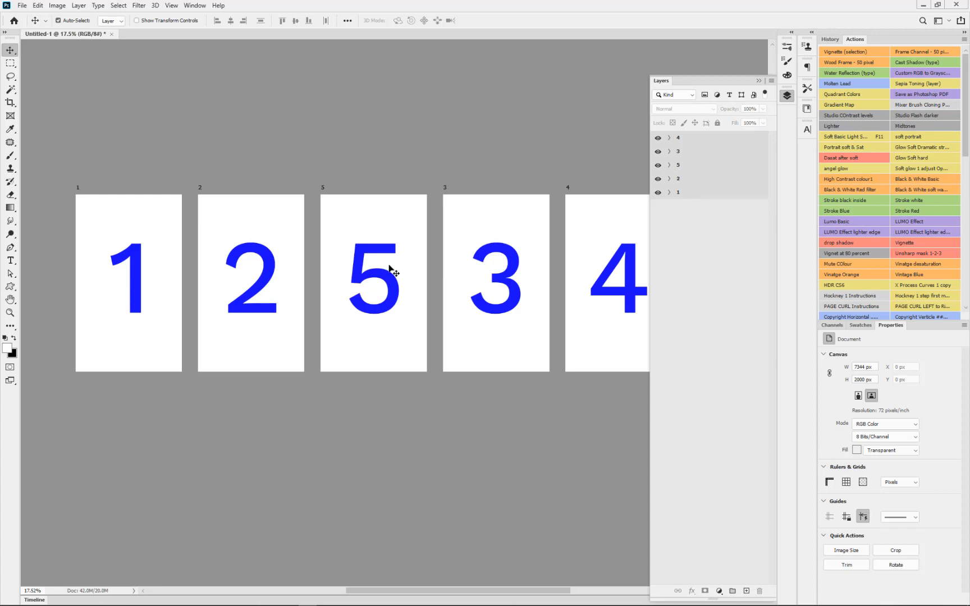